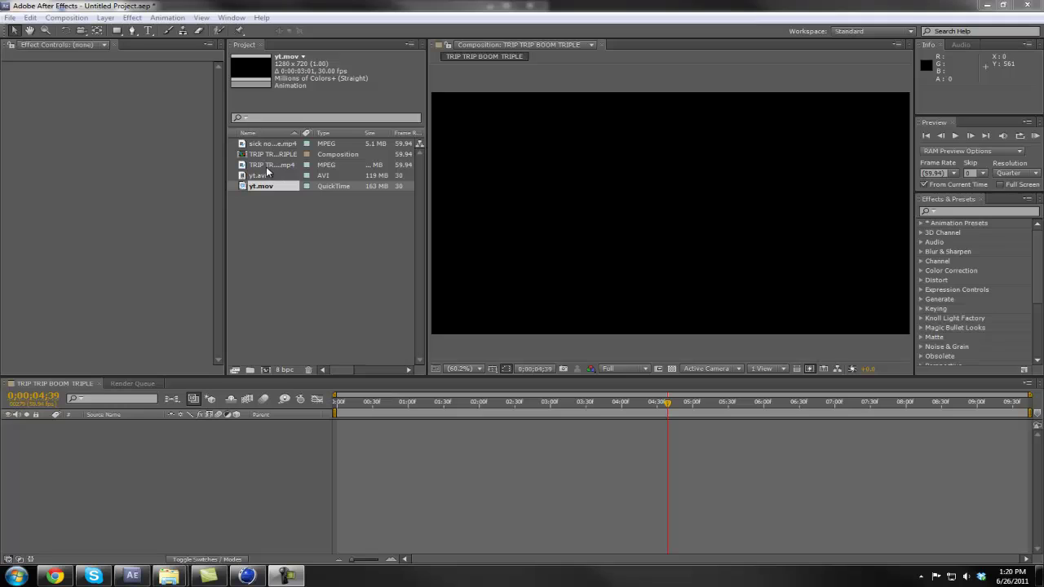
# Step: Add the TRIP TRIP BOOM TRIPLE.mp4 clip to the composition timeline and trim its start at 0;00;03;12
pyautogui.click(272, 166)
pyautogui.moveTo(271, 167)
pyautogui.mouseDown()
pyautogui.moveTo(350, 436)
pyautogui.moveTo(358, 422)
pyautogui.moveTo(375, 424)
pyautogui.mouseUp()
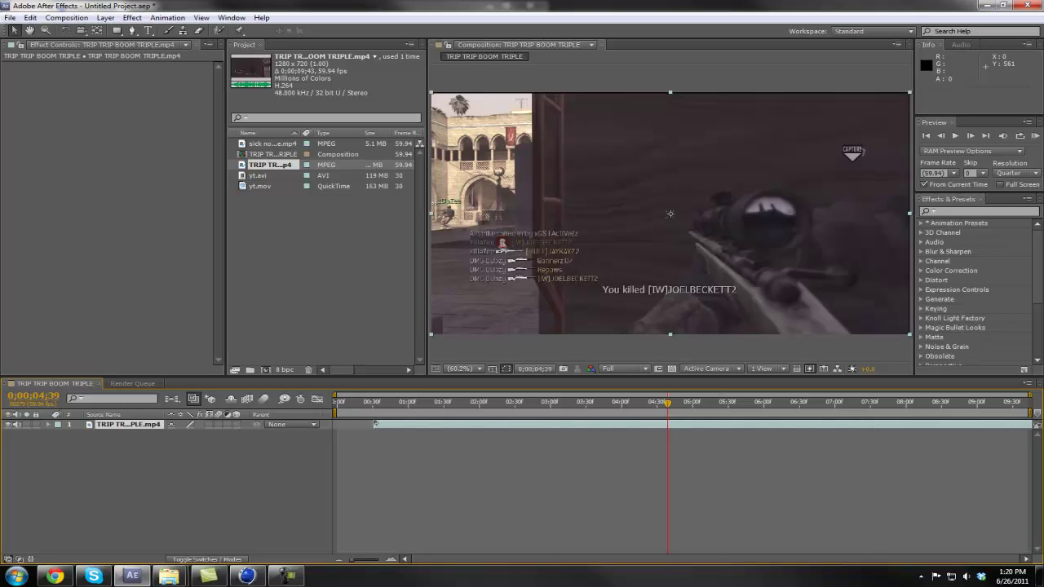
pyautogui.click(661, 403)
pyautogui.moveTo(661, 406); pyautogui.dragTo(564, 408)
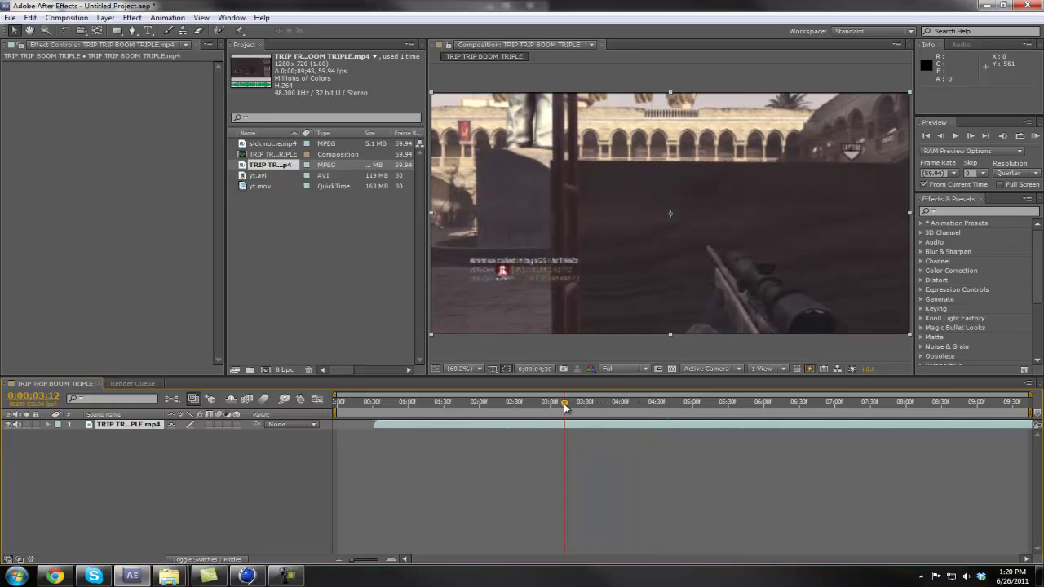
pyautogui.moveTo(375, 424); pyautogui.dragTo(563, 438)
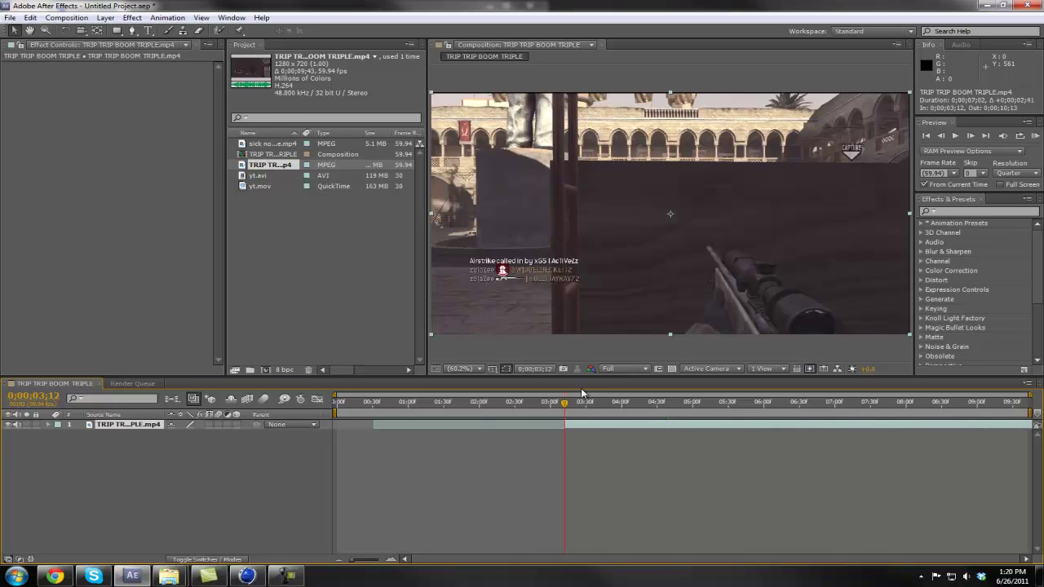
# Step: Move the trimmed clip to the beginning of the composition and set the current time to 0;00;04;20
pyautogui.moveTo(589, 425); pyautogui.dragTo(360, 426)
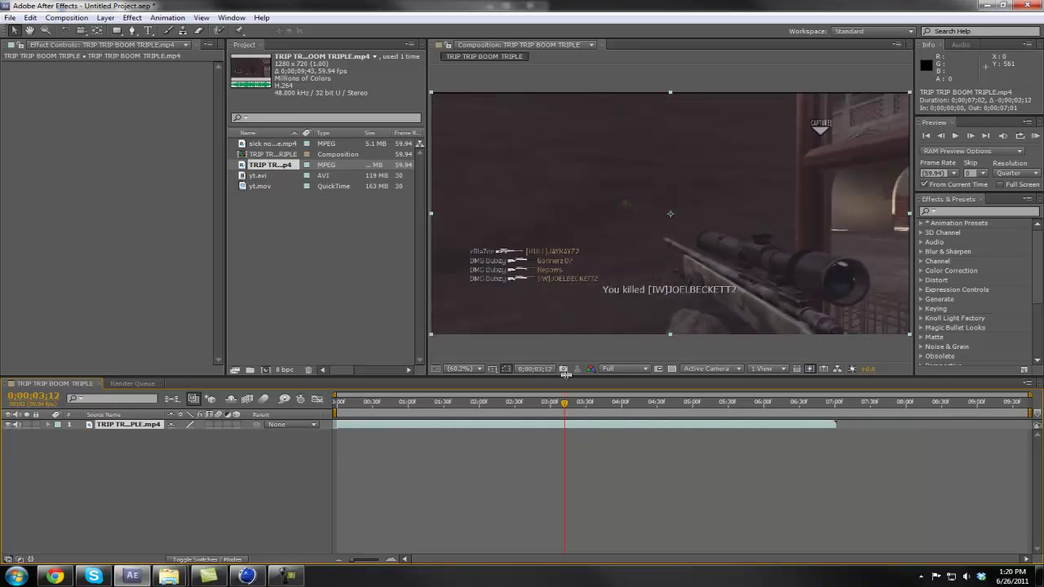
pyautogui.moveTo(565, 408); pyautogui.dragTo(612, 406)
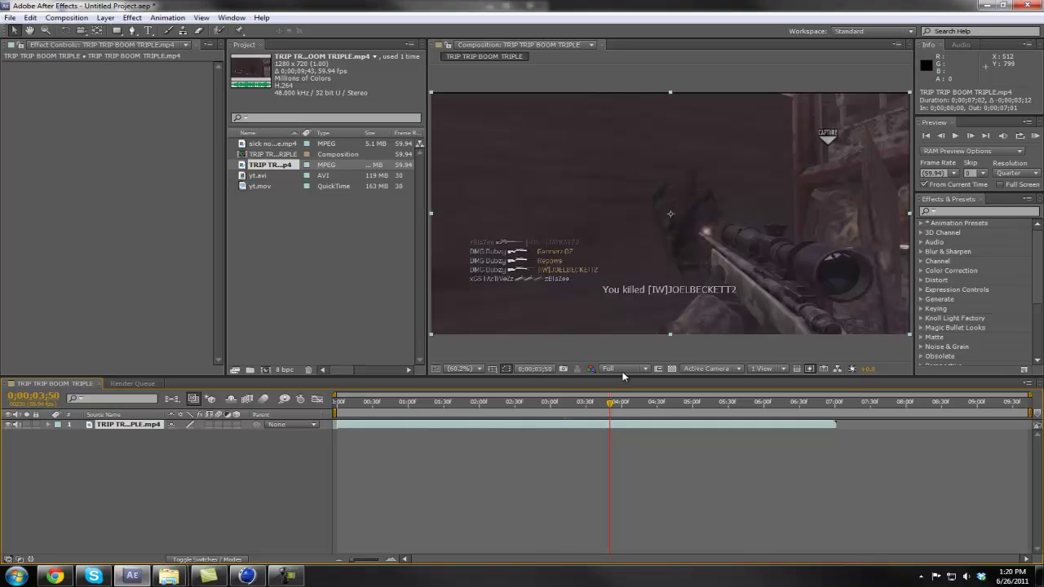
pyautogui.moveTo(611, 406); pyautogui.dragTo(651, 406)
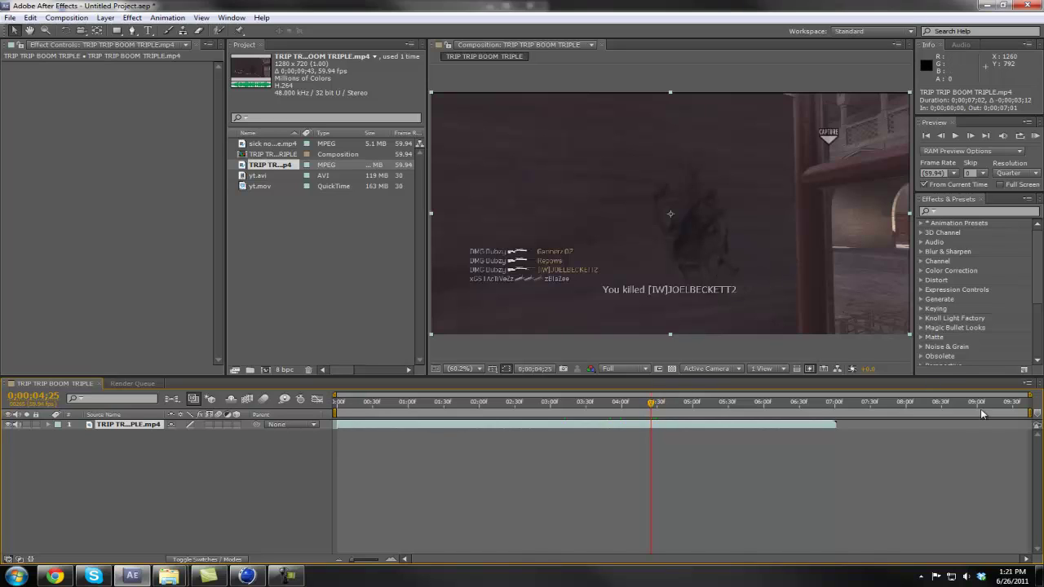
pyautogui.moveTo(653, 406); pyautogui.dragTo(646, 407)
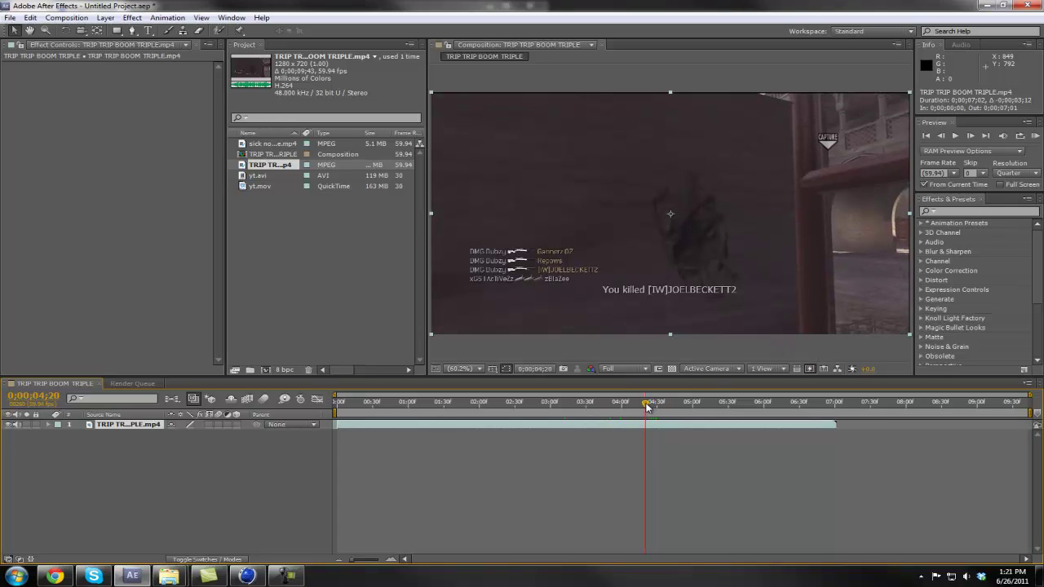
# Step: Apply the RE:Vision Twixtor effect to the clip with an input frame rate of 59.94
pyautogui.click(131, 18)
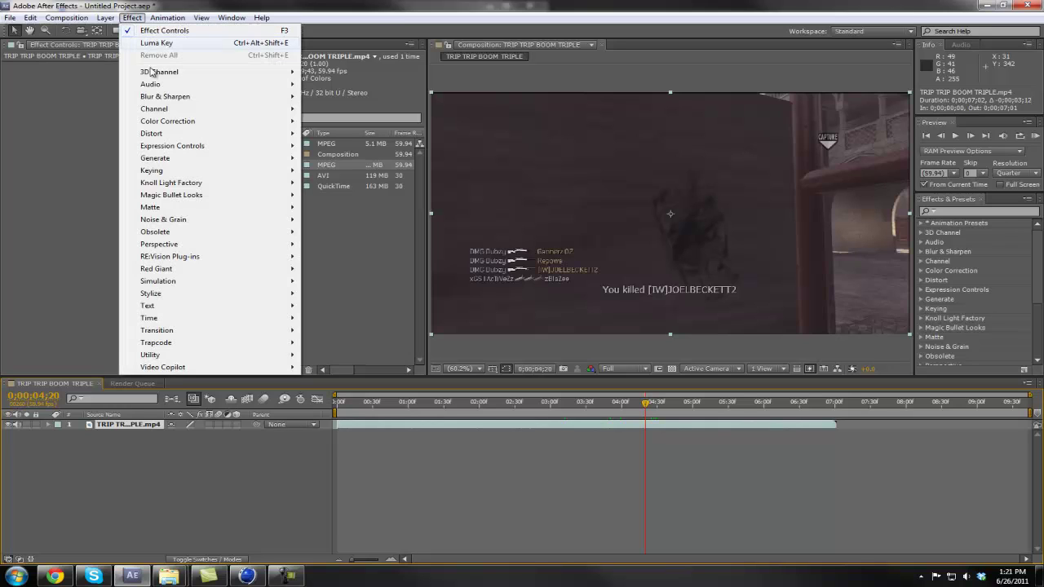
pyautogui.moveTo(256, 255)
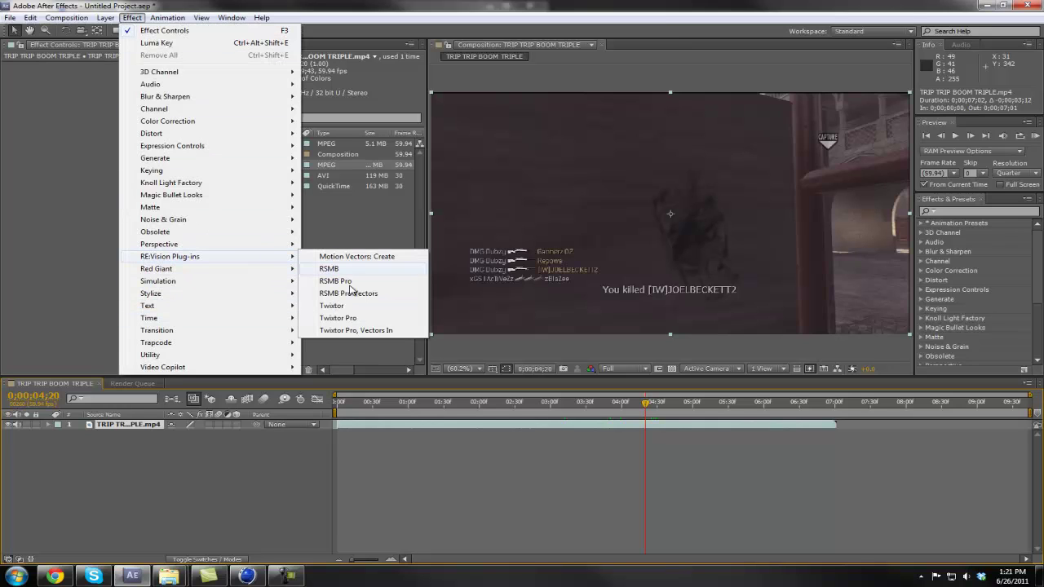
pyautogui.click(333, 306)
pyautogui.click(130, 133)
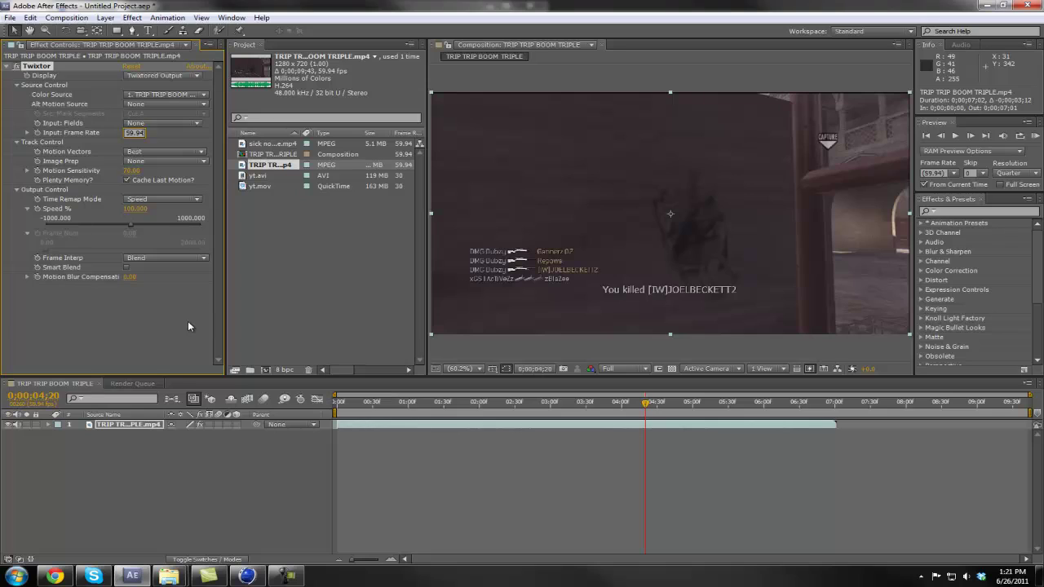
pyautogui.press('Return')
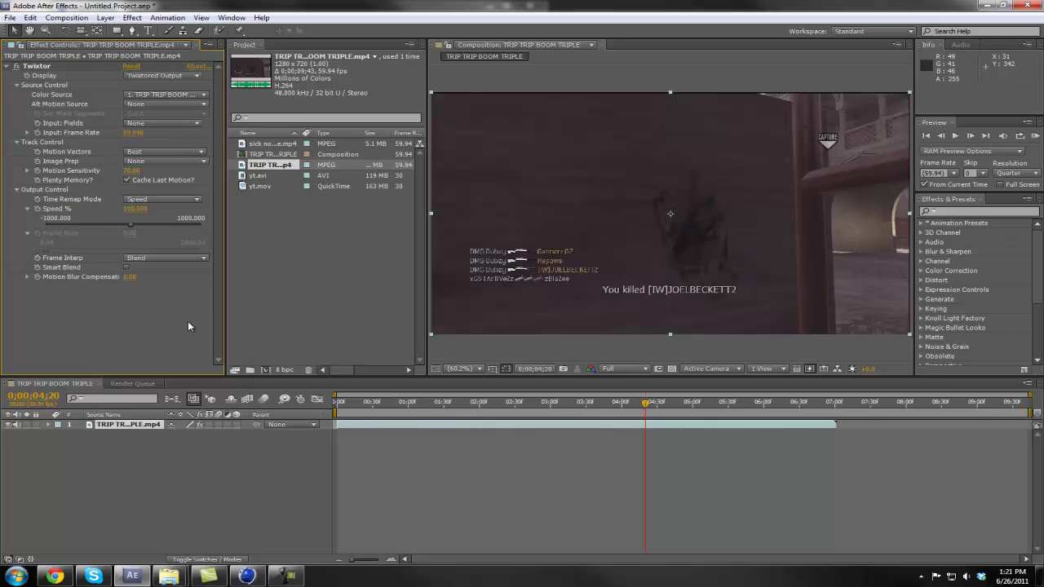
# Step: Expand the clip's Twixtor Output Control properties and set a Speed % keyframe at 0;00;04;20
pyautogui.click(49, 426)
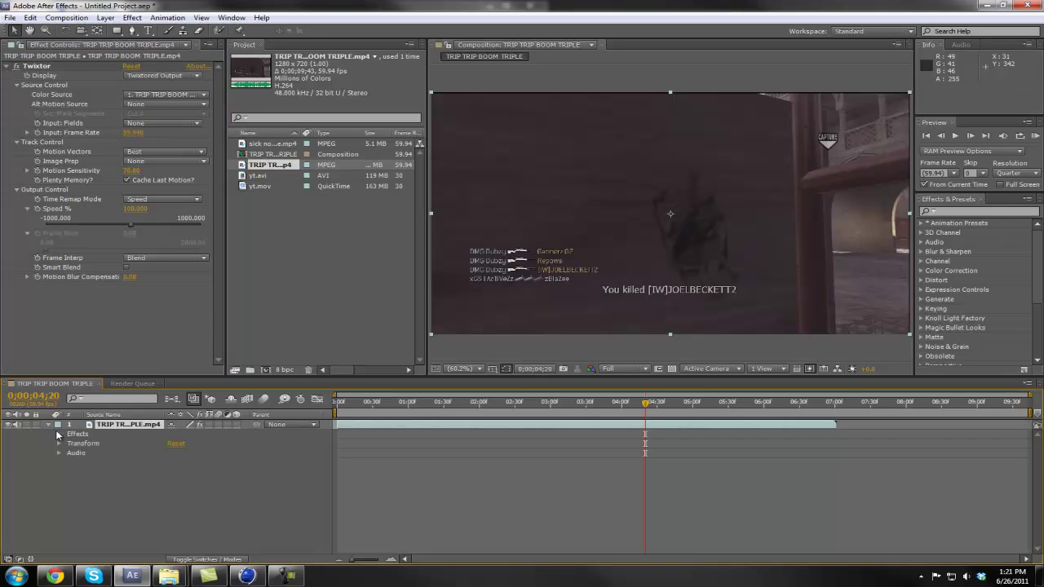
pyautogui.click(59, 434)
pyautogui.click(71, 444)
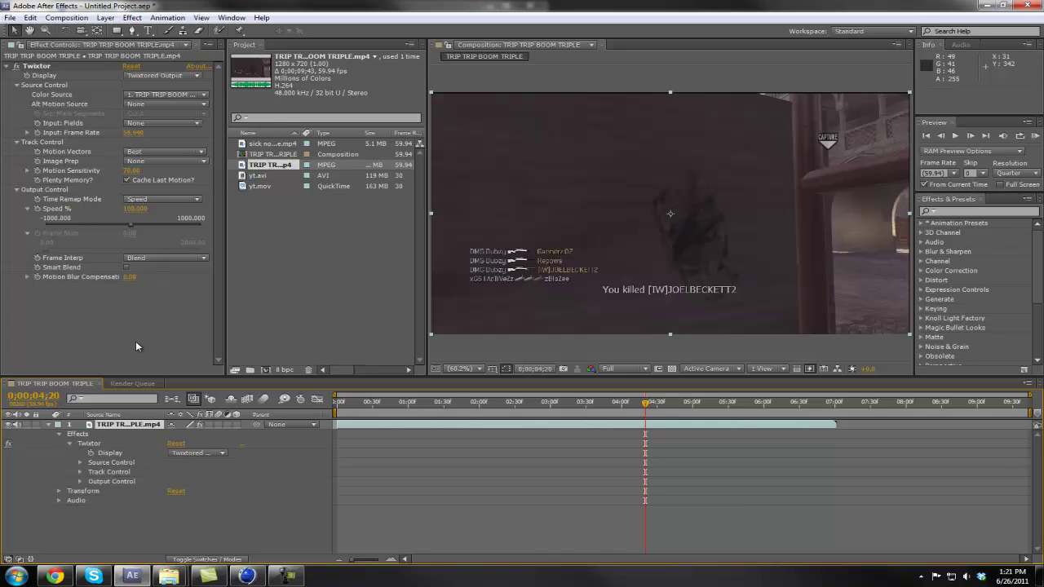
pyautogui.click(80, 481)
pyautogui.click(101, 500)
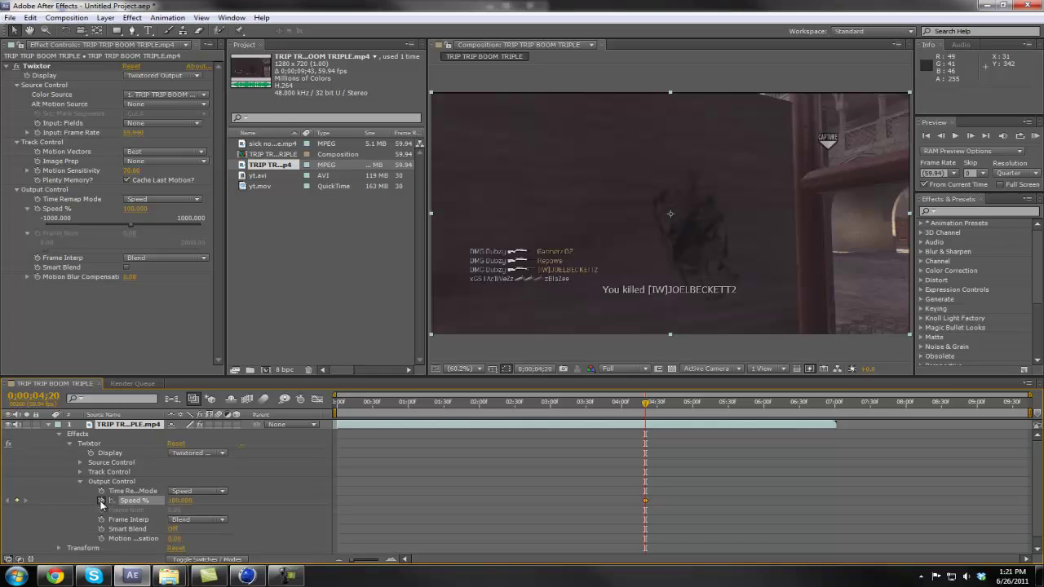
# Step: Advance one frame to 0;00;04;21 and set the Twixtor Speed % to 5
pyautogui.click(978, 136)
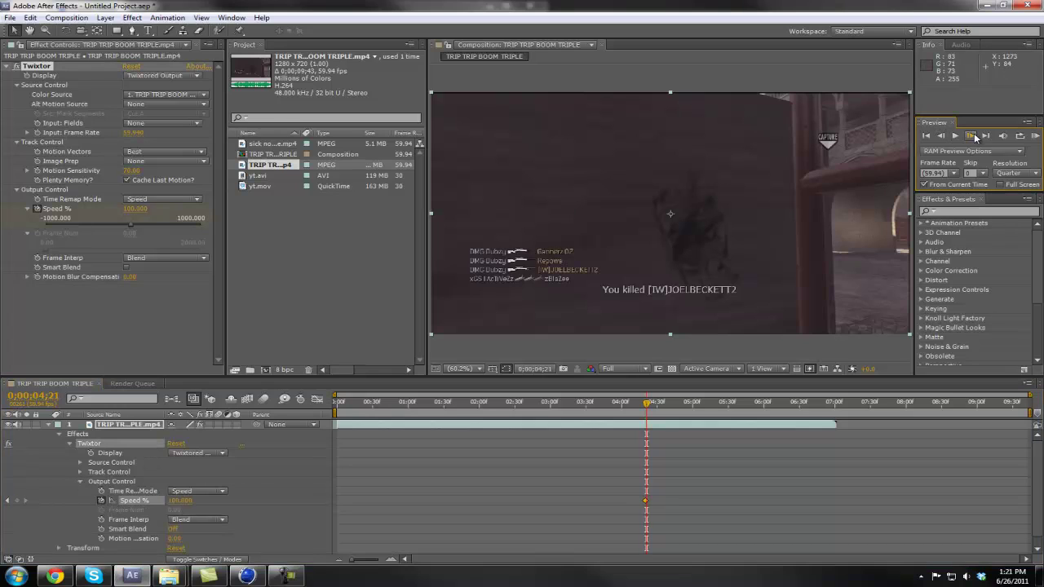
pyautogui.click(178, 500)
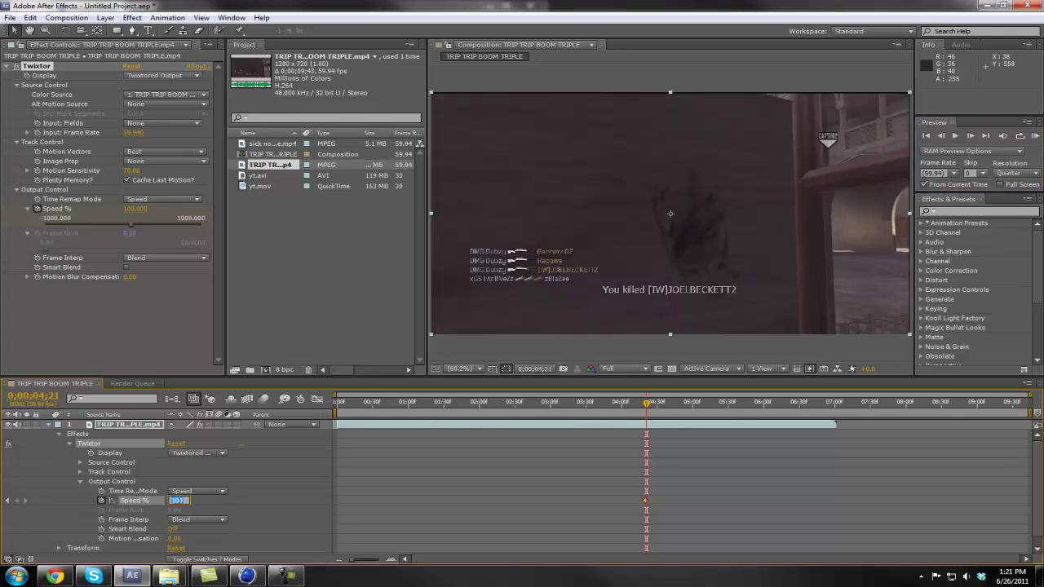
pyautogui.click(255, 507)
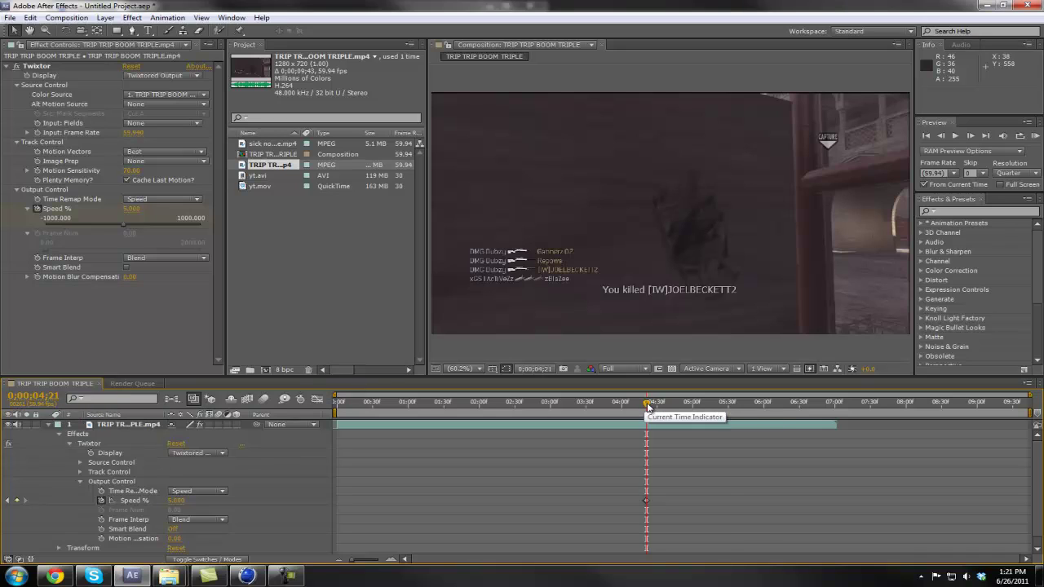
# Step: Trim the end of the clip at 0;00;04;50 and keep the current time on its last frame
pyautogui.moveTo(649, 404); pyautogui.dragTo(682, 405)
pyautogui.click(832, 423)
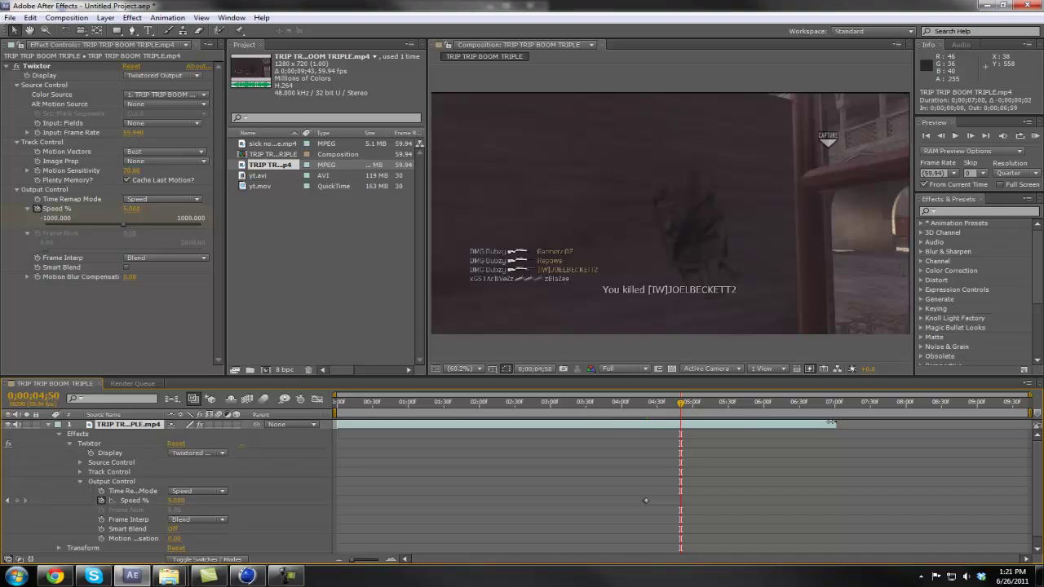
pyautogui.moveTo(832, 423); pyautogui.dragTo(681, 435)
pyautogui.click(954, 139)
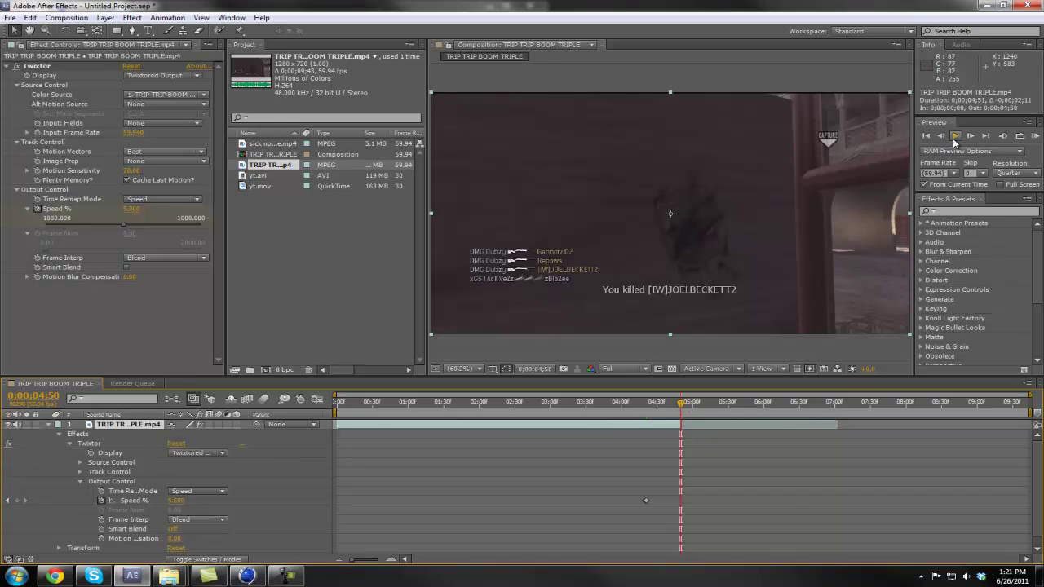
pyautogui.click(970, 139)
pyautogui.click(942, 138)
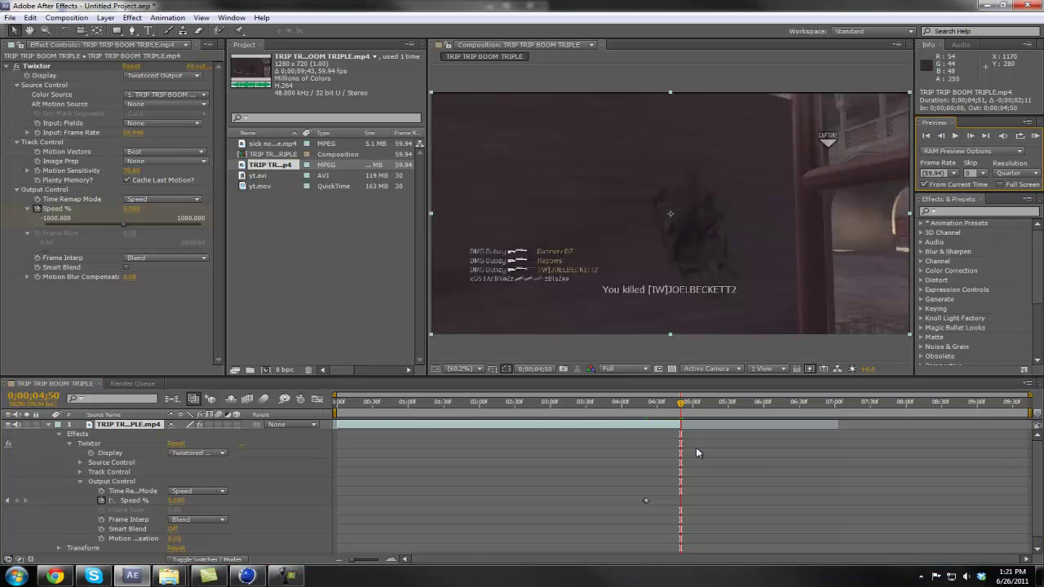
# Step: Collapse the clip's properties and queue the current frame for saving with the output format PNG Sequence
pyautogui.click(58, 434)
pyautogui.click(47, 424)
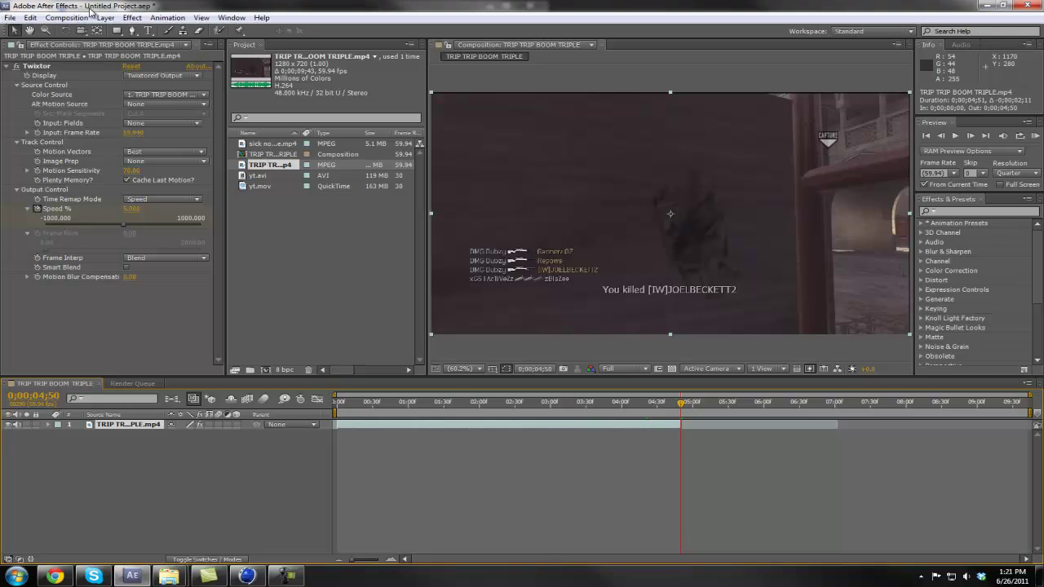
pyautogui.click(86, 16)
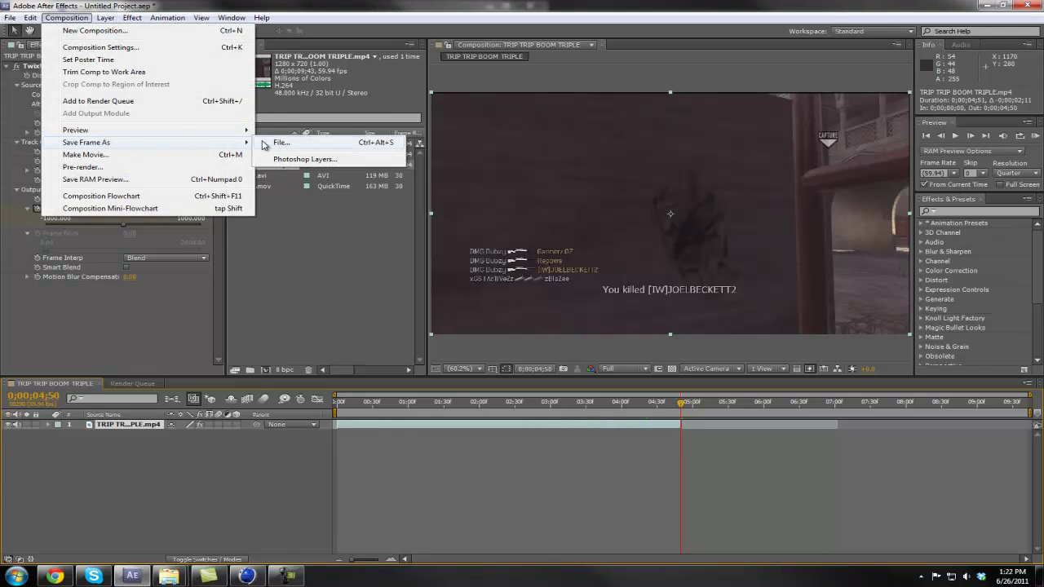
pyautogui.click(269, 143)
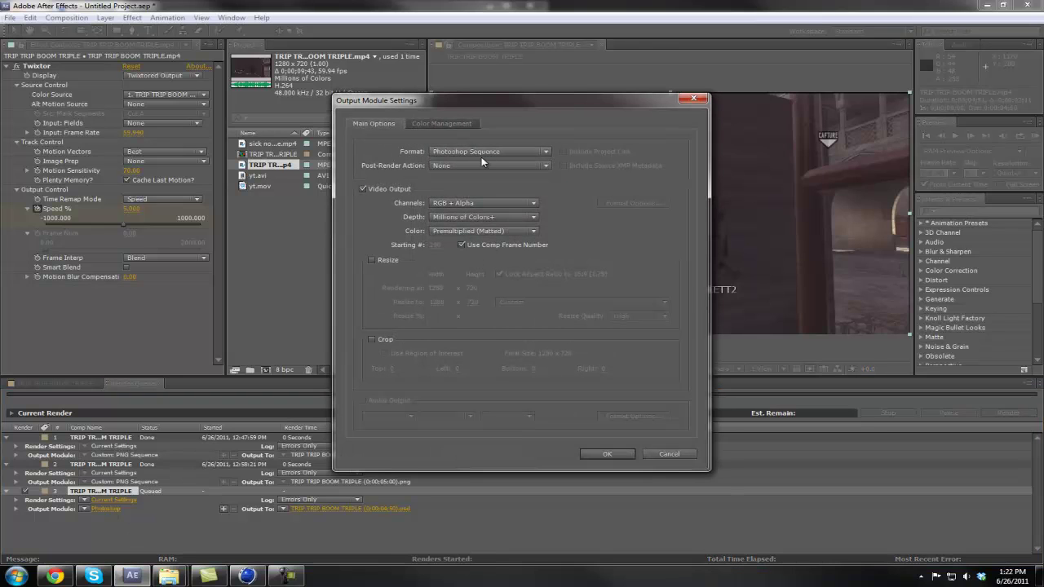
pyautogui.click(482, 153)
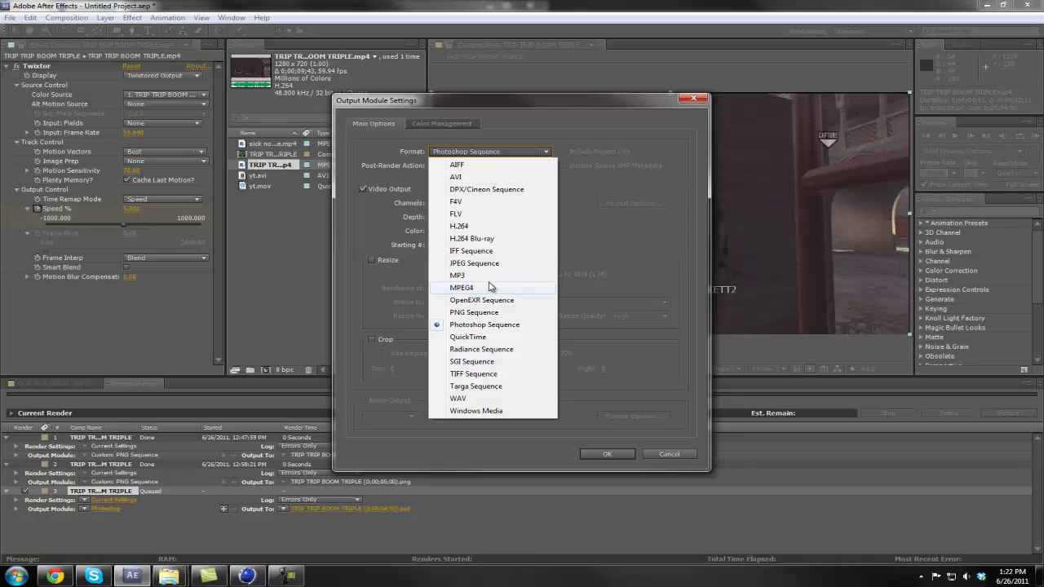
pyautogui.click(477, 313)
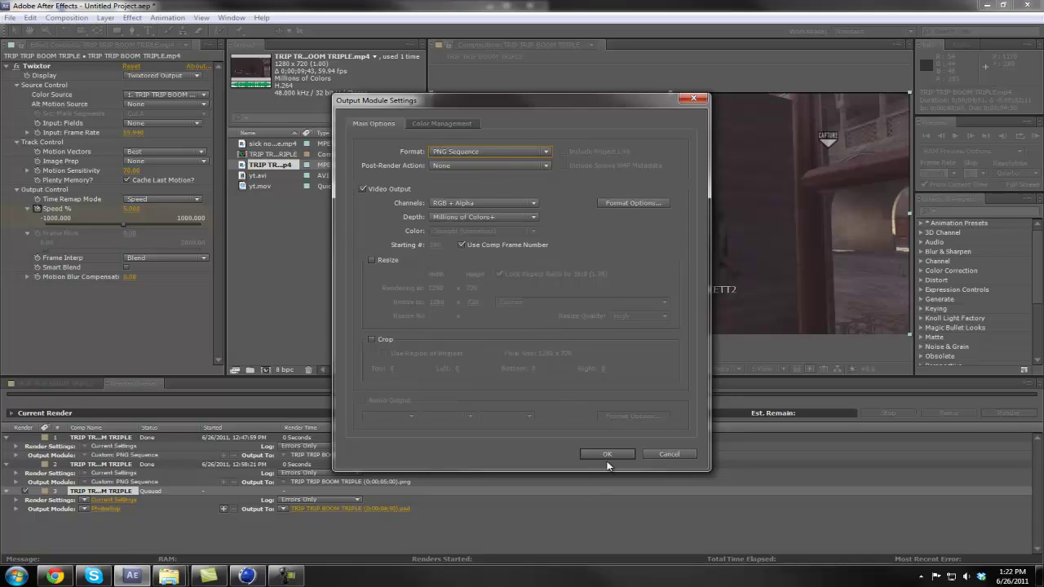
pyautogui.click(607, 455)
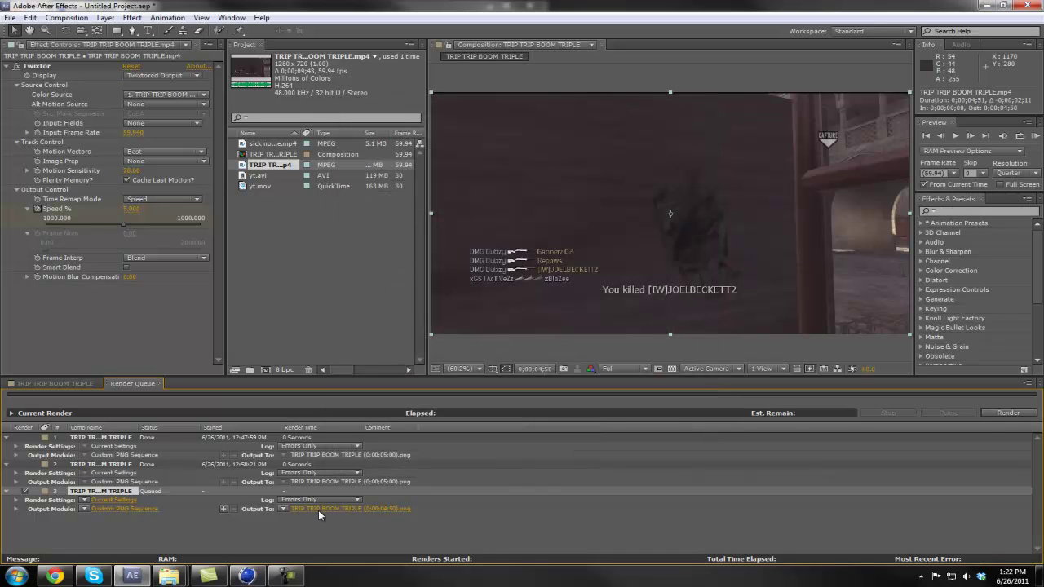
# Step: Set the frame's output to TRIP TRIP BOOM TRIPLE (0;00;04;50).png in the Documents library and render it
pyautogui.click(320, 509)
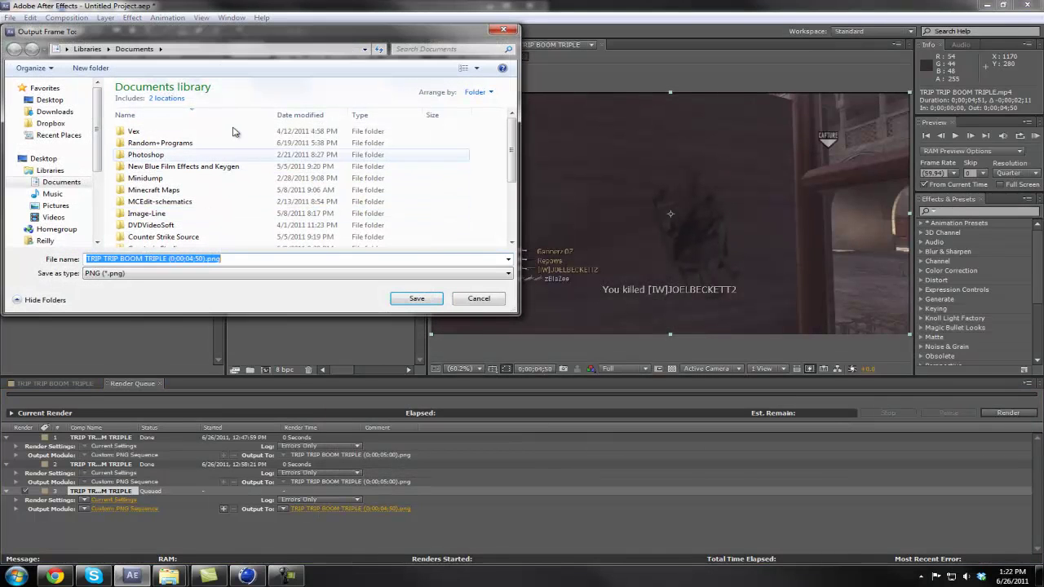
pyautogui.click(417, 299)
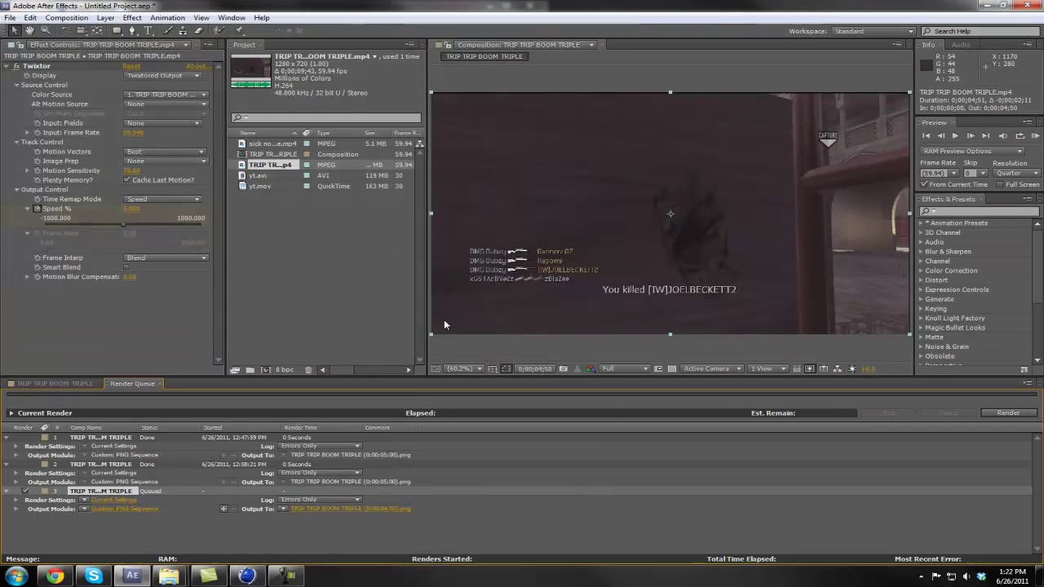
pyautogui.click(1011, 414)
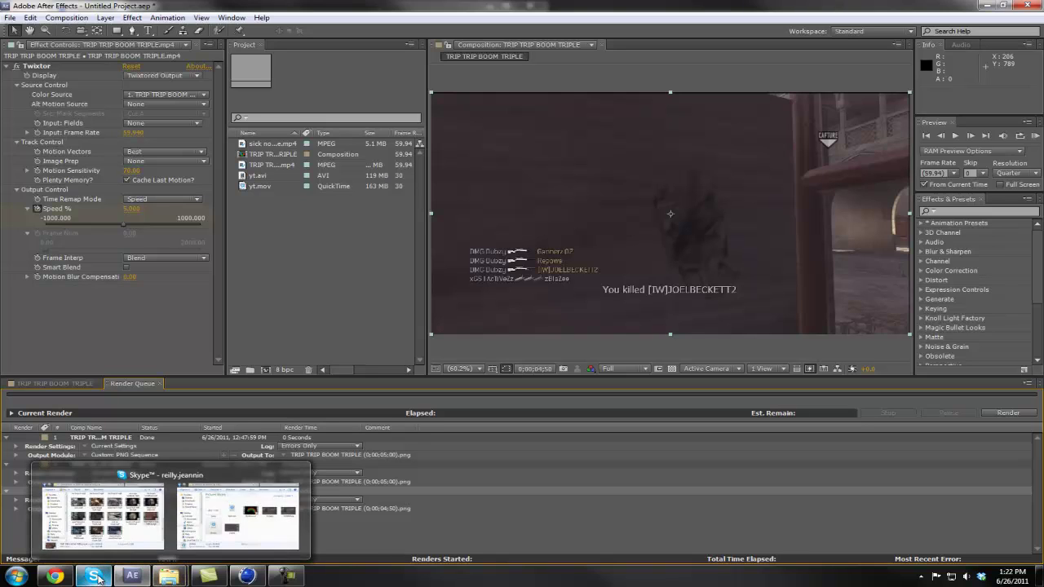
# Step: Switch to CINEMA 4D, close the Picture Viewer and create a new empty project
pyautogui.click(247, 576)
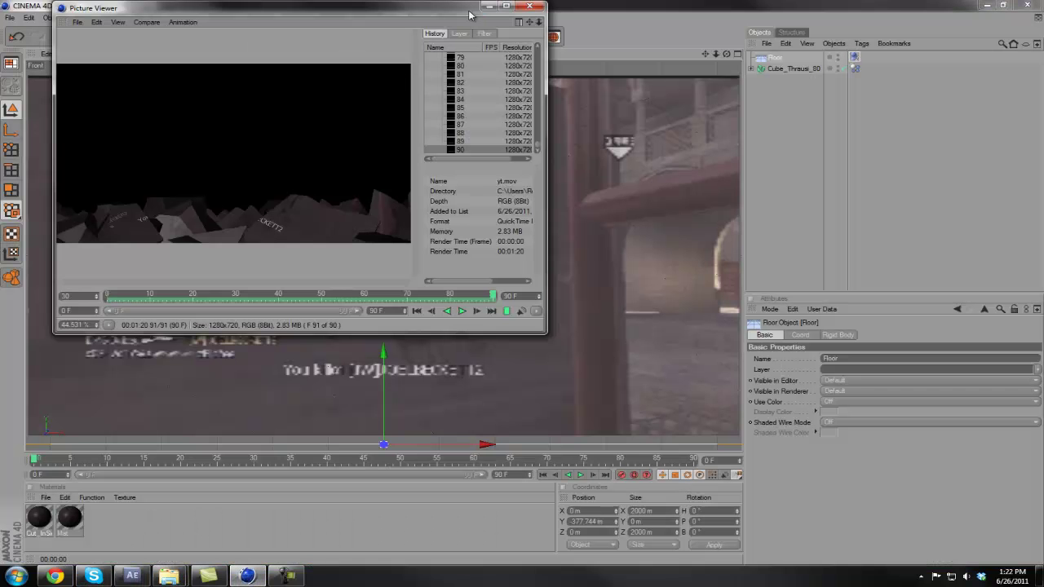
pyautogui.click(529, 7)
pyautogui.click(10, 17)
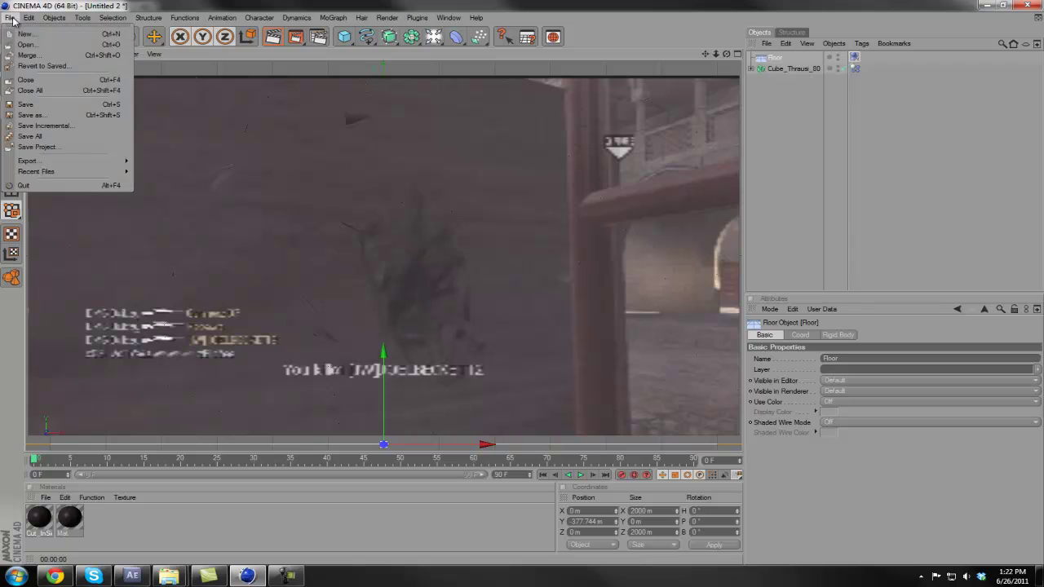
pyautogui.click(24, 29)
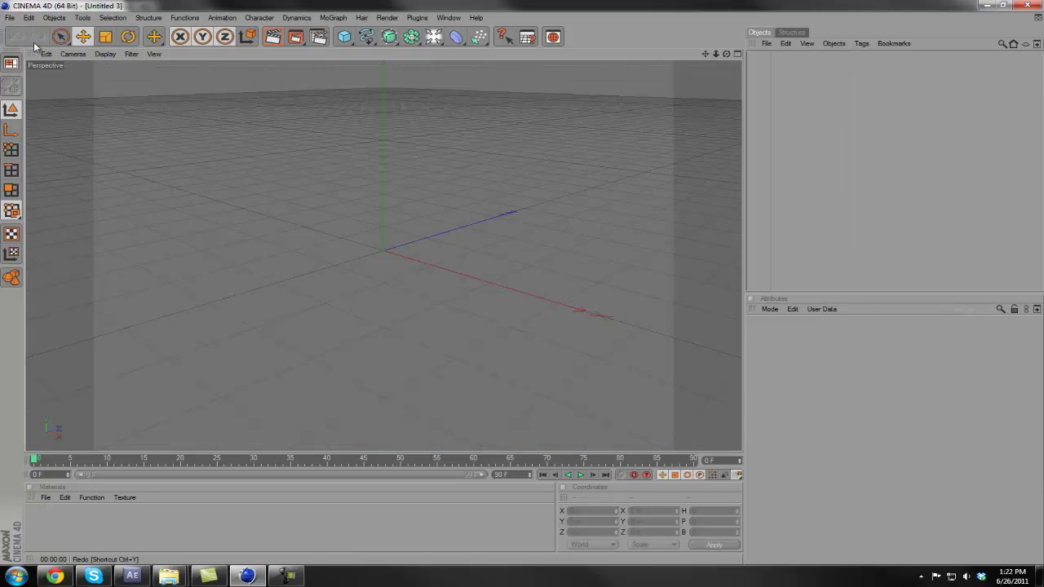
# Step: Set the render output size to 1280 x 720 pixels and the frame range to All Frames
pyautogui.click(319, 41)
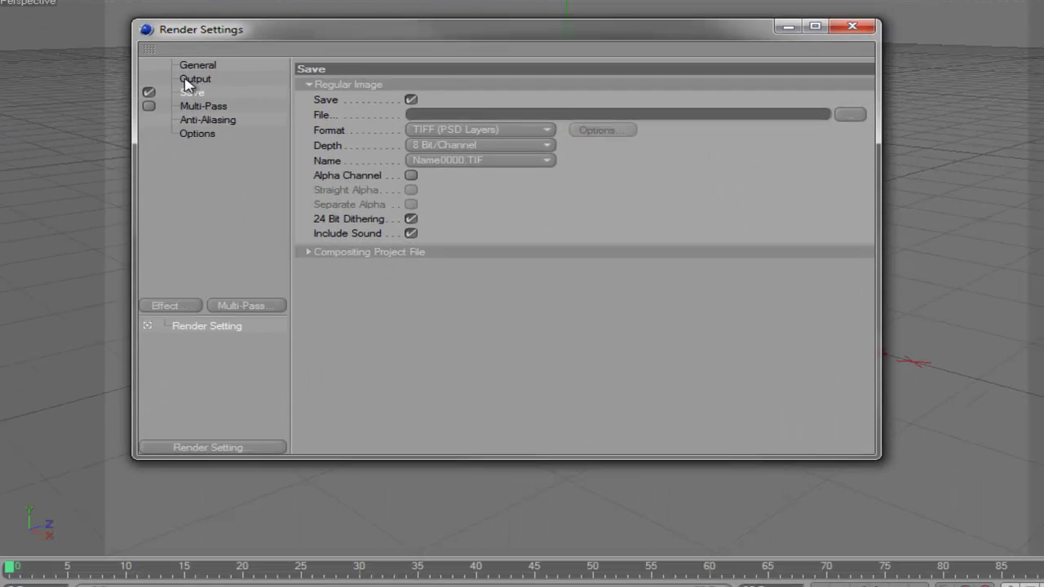
pyautogui.click(151, 134)
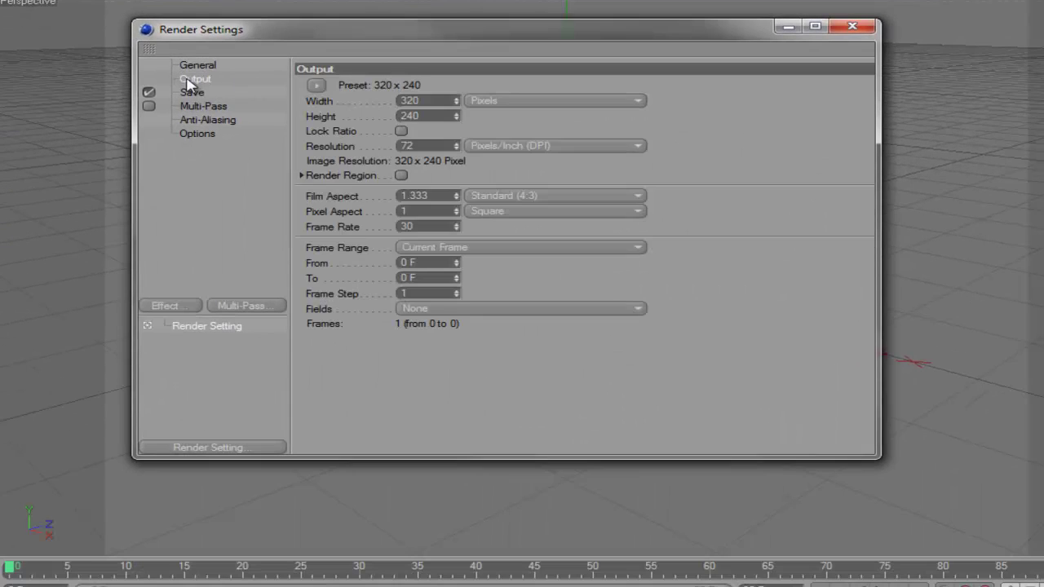
pyautogui.click(202, 65)
pyautogui.click(201, 81)
pyautogui.doubleClick(412, 100)
pyautogui.write('128')
pyautogui.press('Tab')
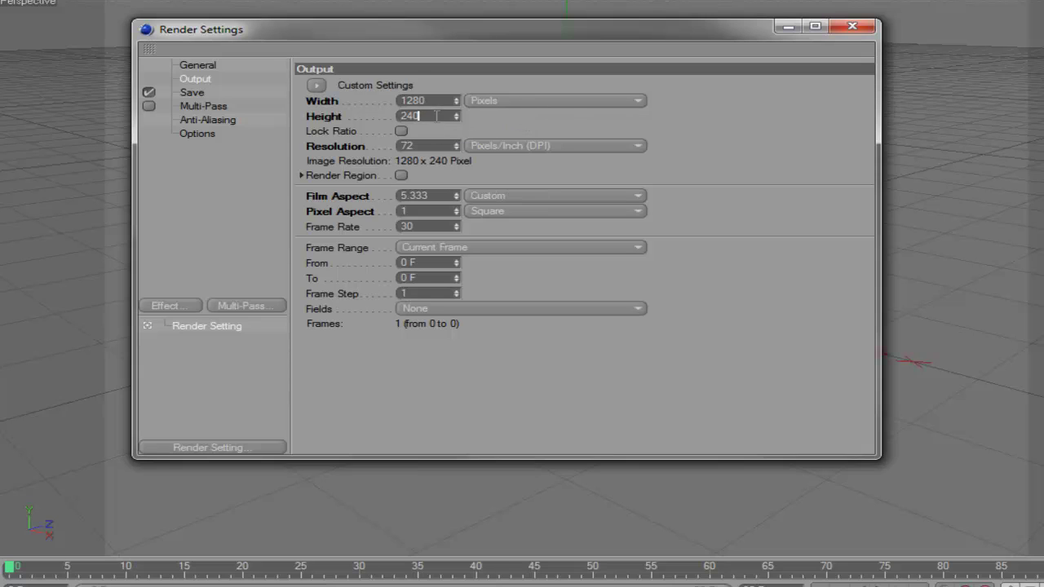
pyautogui.write('7')
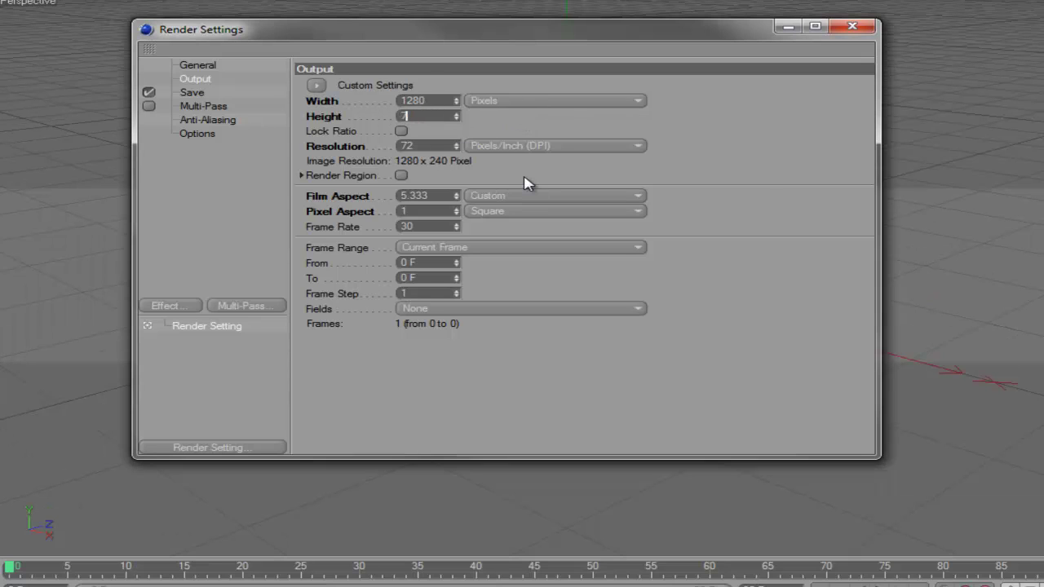
pyautogui.press('Return')
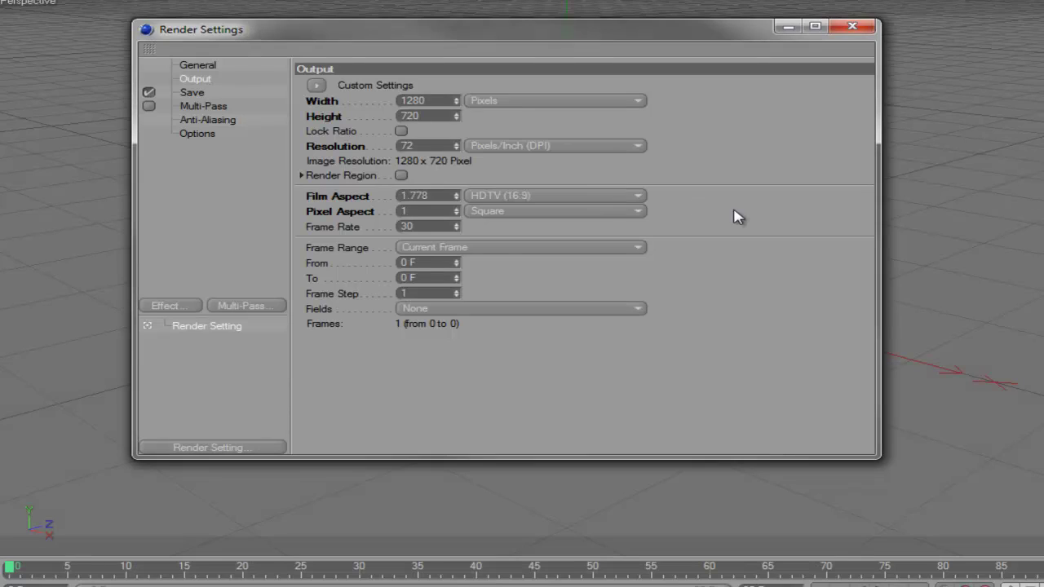
pyautogui.click(483, 249)
pyautogui.click(481, 294)
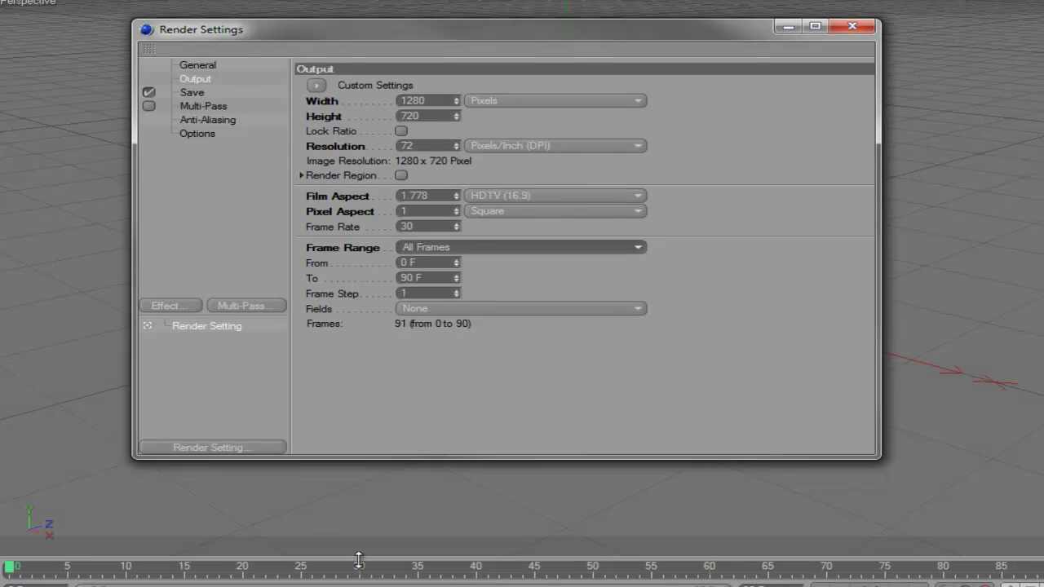
# Step: Set the render's save format to QuickTime Movie and enable its Alpha Channel
pyautogui.click(196, 93)
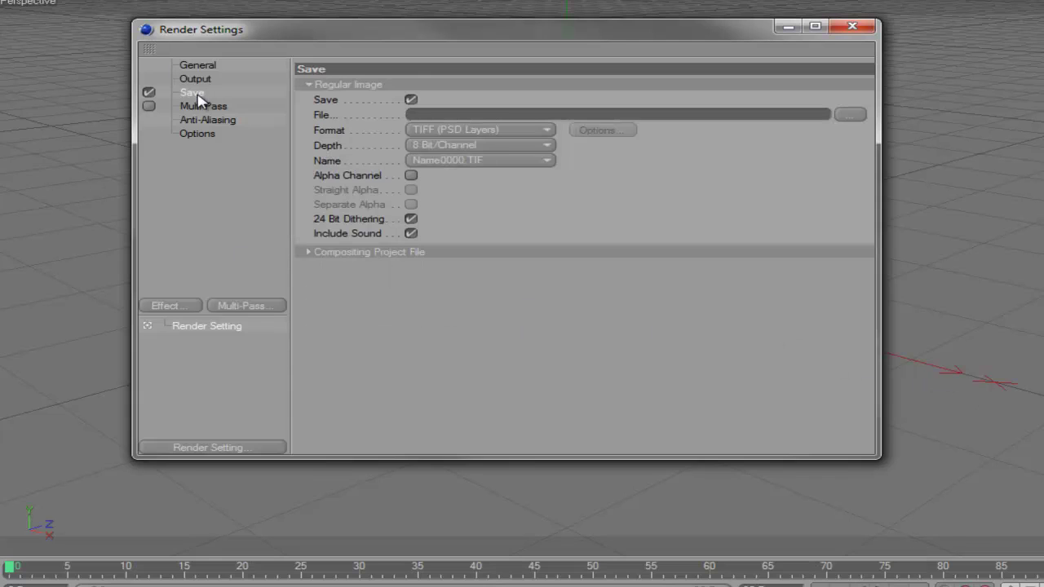
pyautogui.click(506, 133)
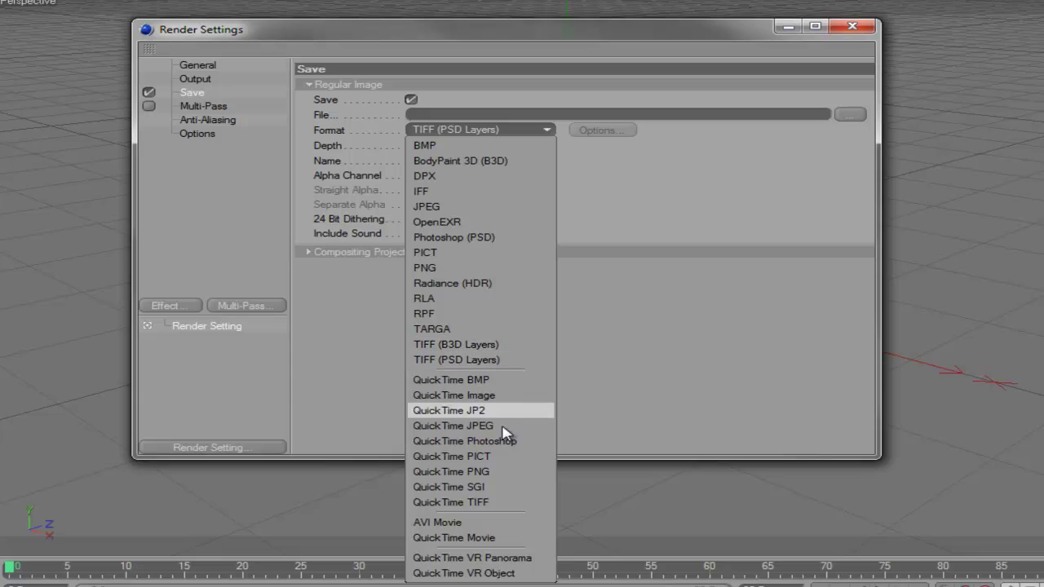
pyautogui.click(494, 539)
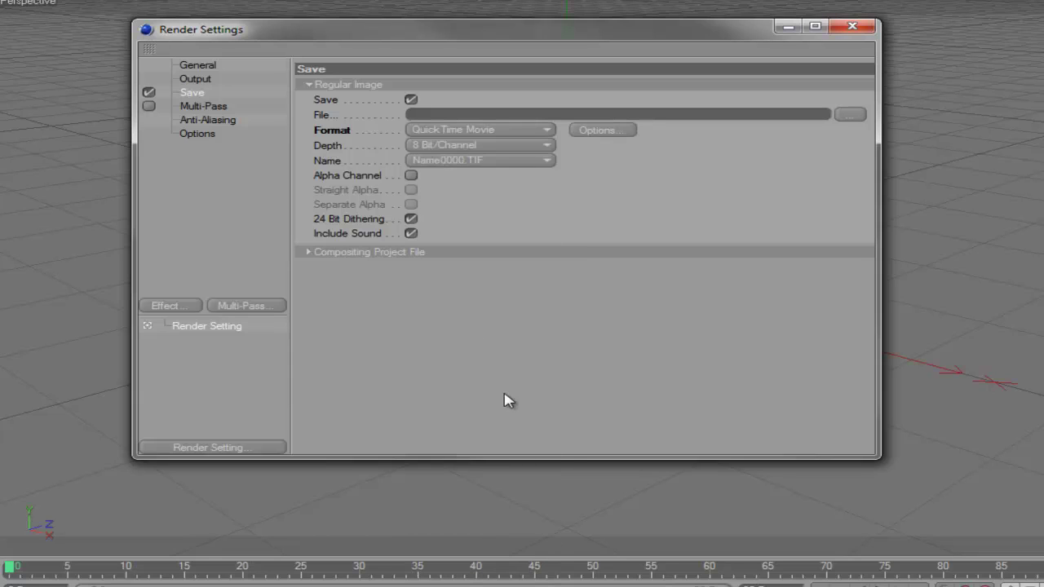
pyautogui.click(411, 175)
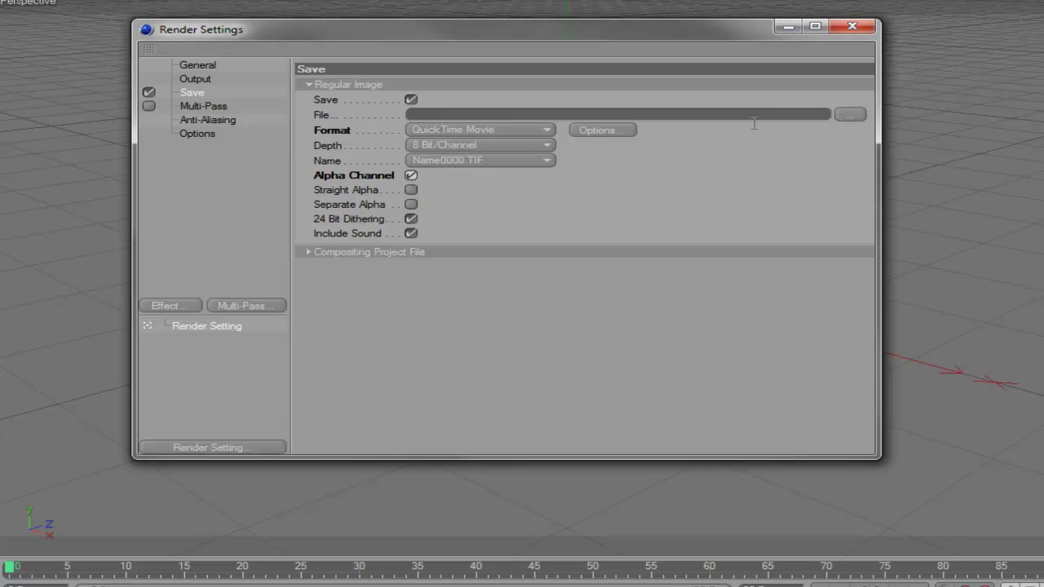
# Step: Set the render's save file to yt 3 in the COD pictures folder and close the render settings
pyautogui.click(846, 116)
pyautogui.click(419, 382)
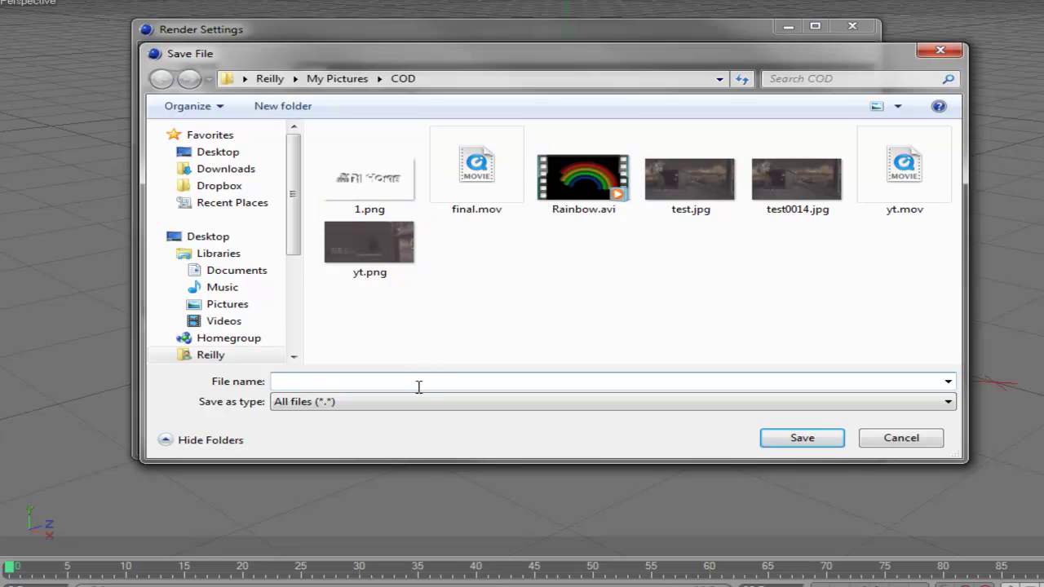
pyautogui.write('yt 3')
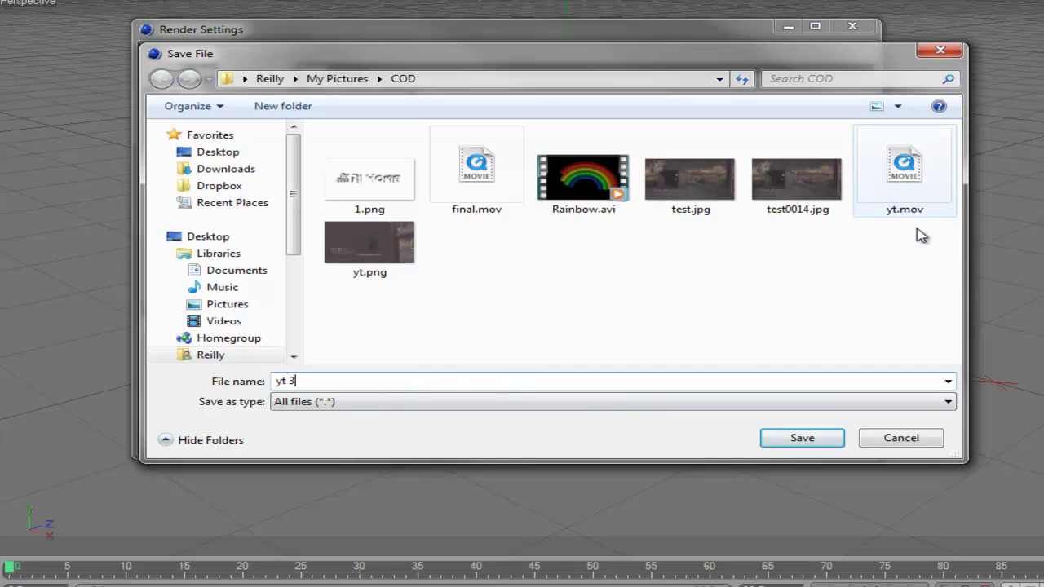
pyautogui.click(808, 437)
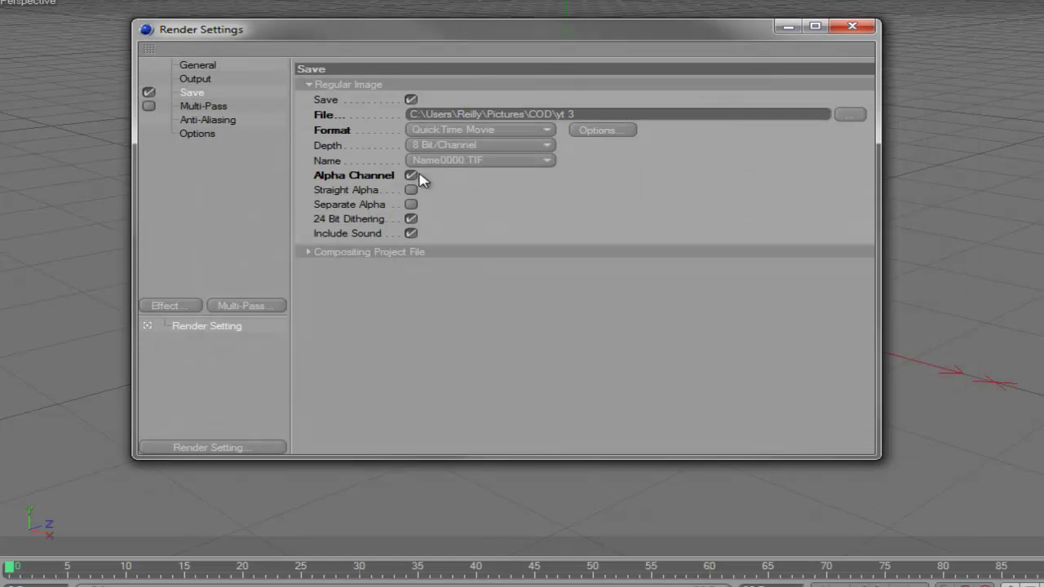
pyautogui.click(204, 106)
pyautogui.click(208, 122)
pyautogui.click(195, 134)
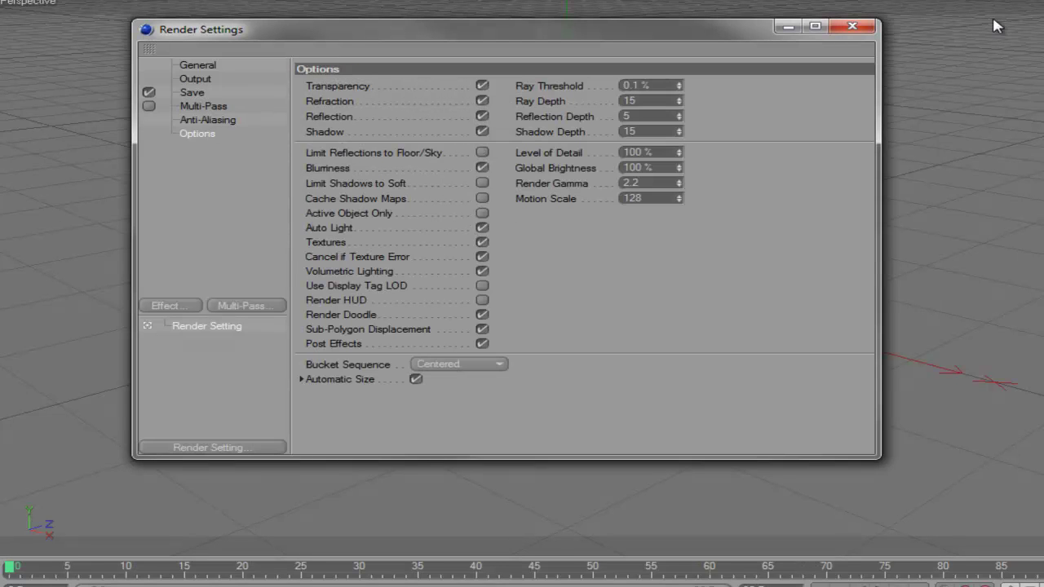
pyautogui.click(852, 26)
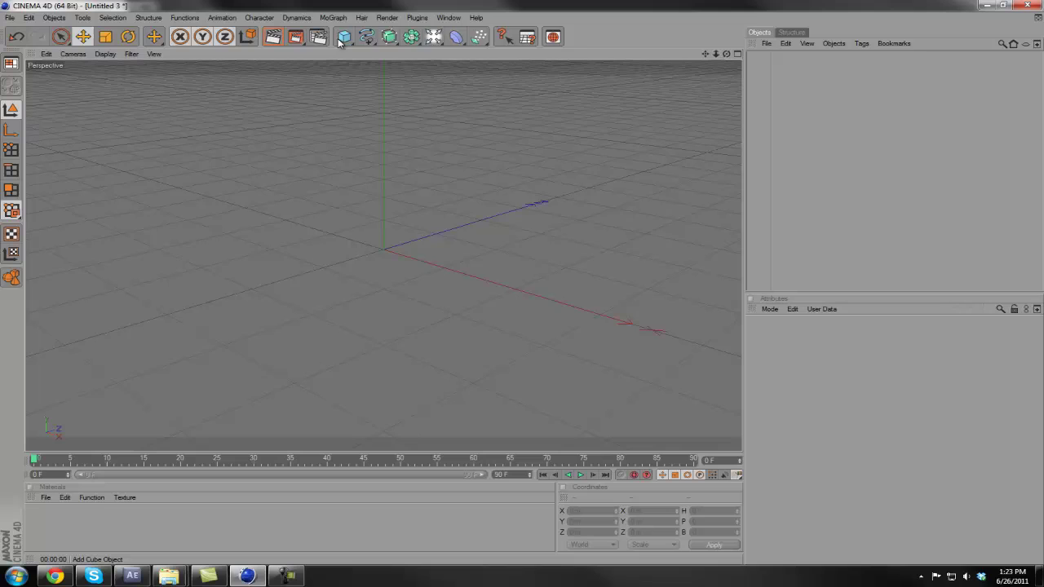
# Step: Add a cube and set its size to 1280 m in X and 720 m in Y
pyautogui.click(343, 37)
pyautogui.click(380, 47)
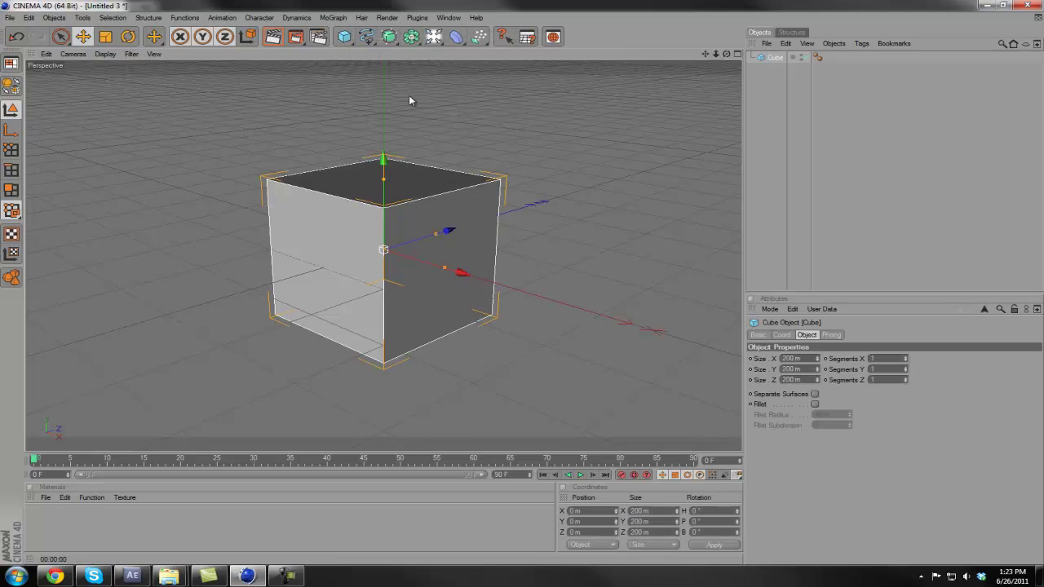
pyautogui.moveTo(809, 358); pyautogui.dragTo(717, 350)
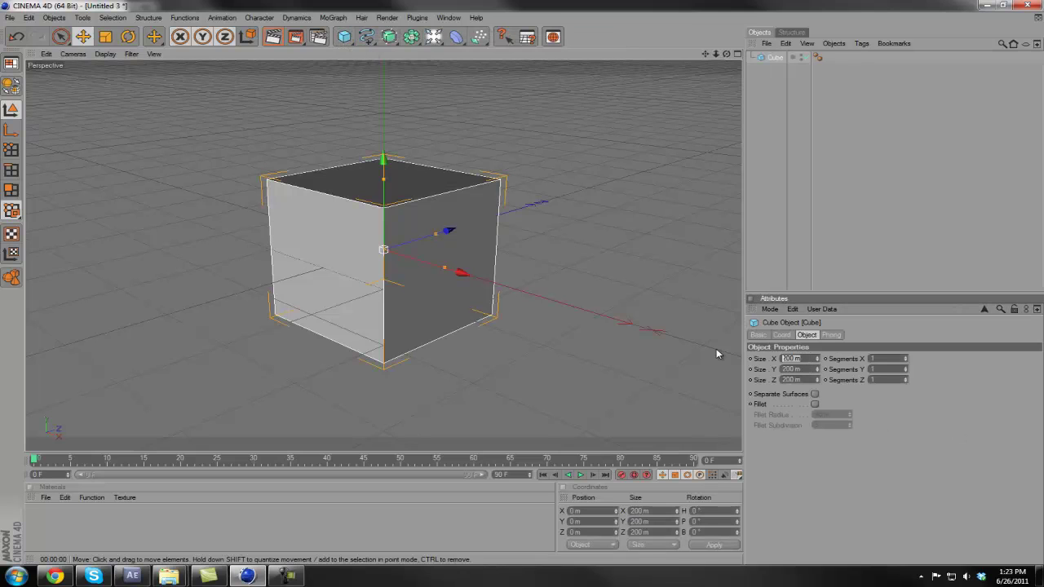
pyautogui.write('12880')
pyautogui.press('BackSpace')
pyautogui.press('BackSpace')
pyautogui.write('0')
pyautogui.press('Tab')
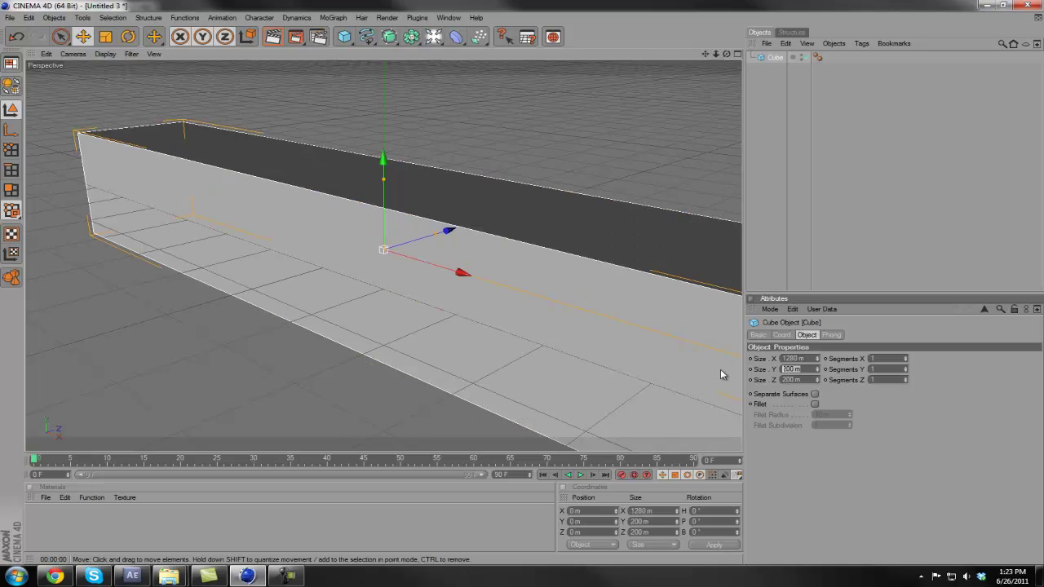
pyautogui.write('720')
pyautogui.click(891, 435)
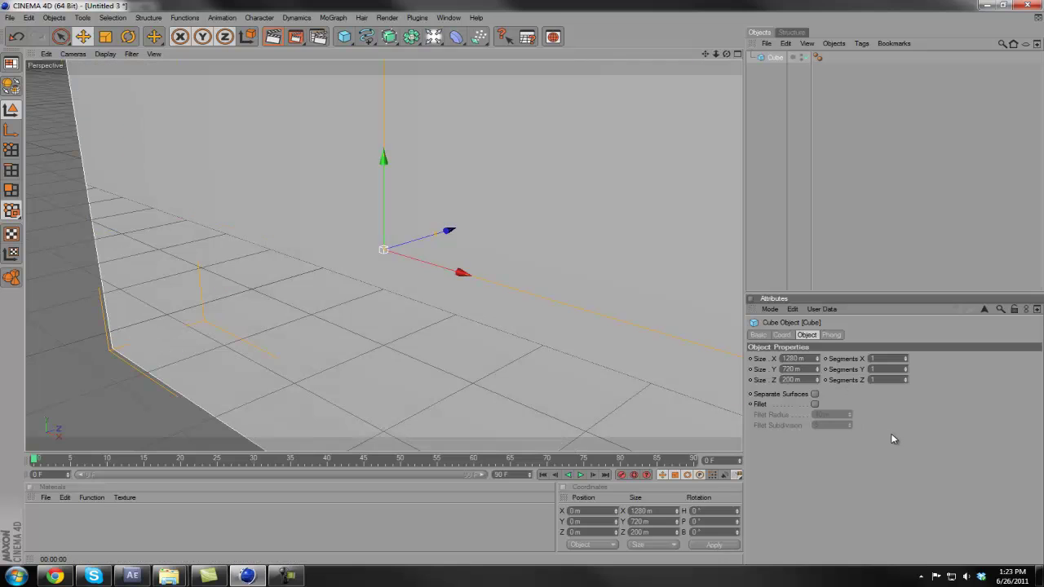
# Step: Frame the cube's face in the Front view so it nearly fills the render area, and test-render the active view
pyautogui.click(78, 54)
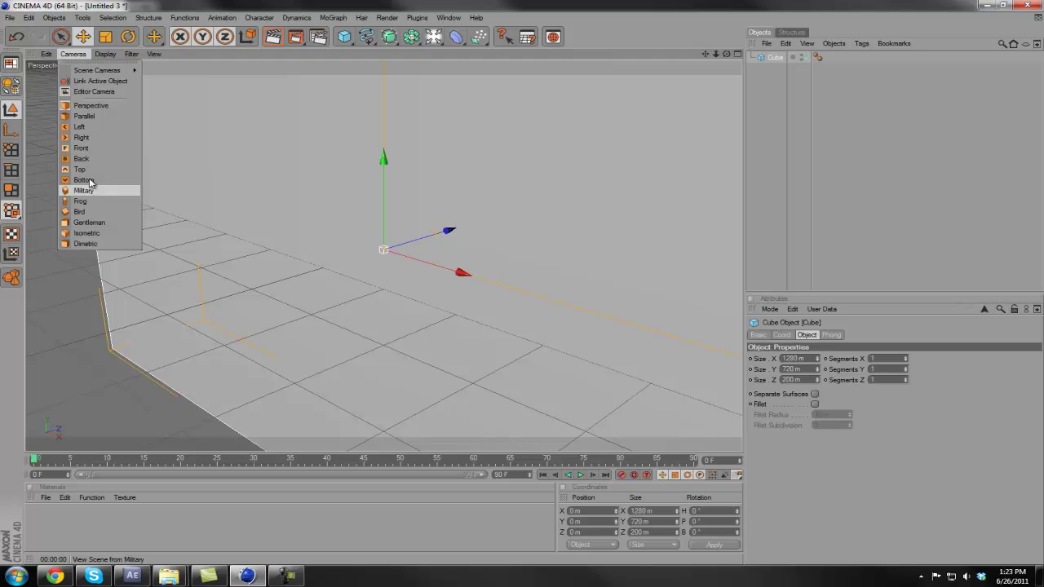
pyautogui.click(90, 147)
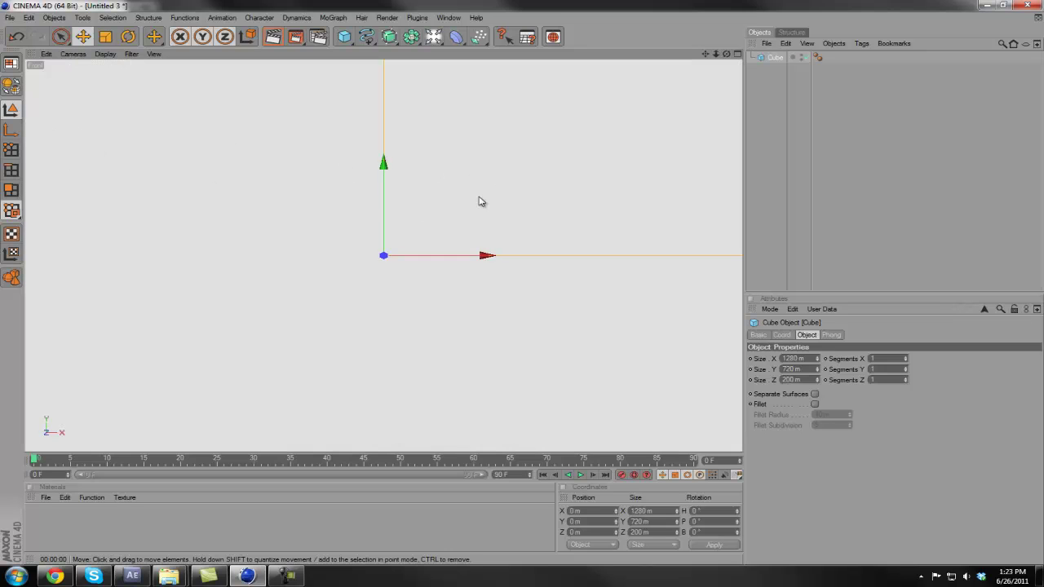
pyautogui.scroll(-1, 462, 196)
pyautogui.scroll(2, 461, 196)
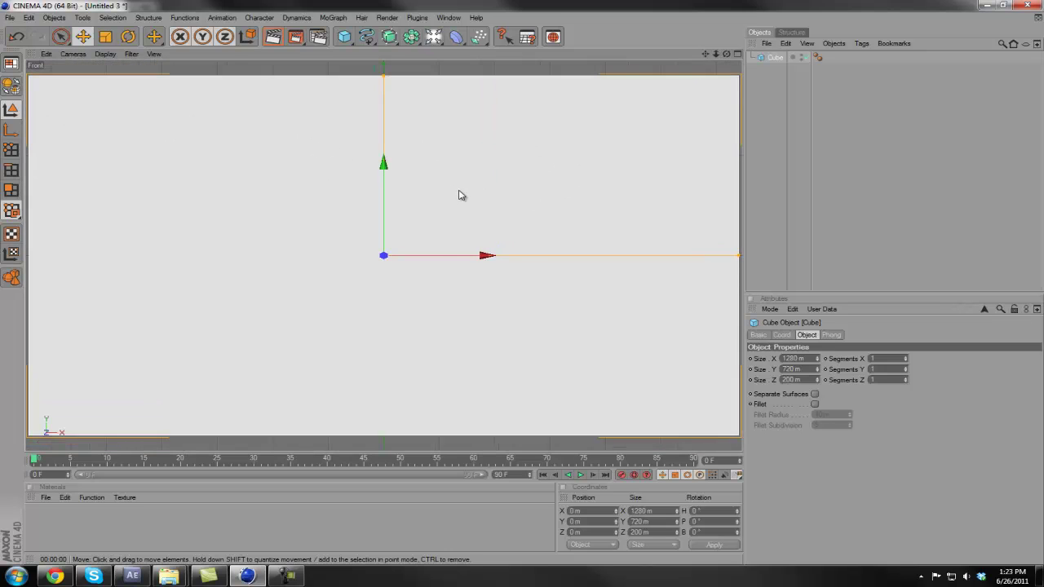
pyautogui.scroll(-1, 457, 184)
pyautogui.scroll(-2, 433, 189)
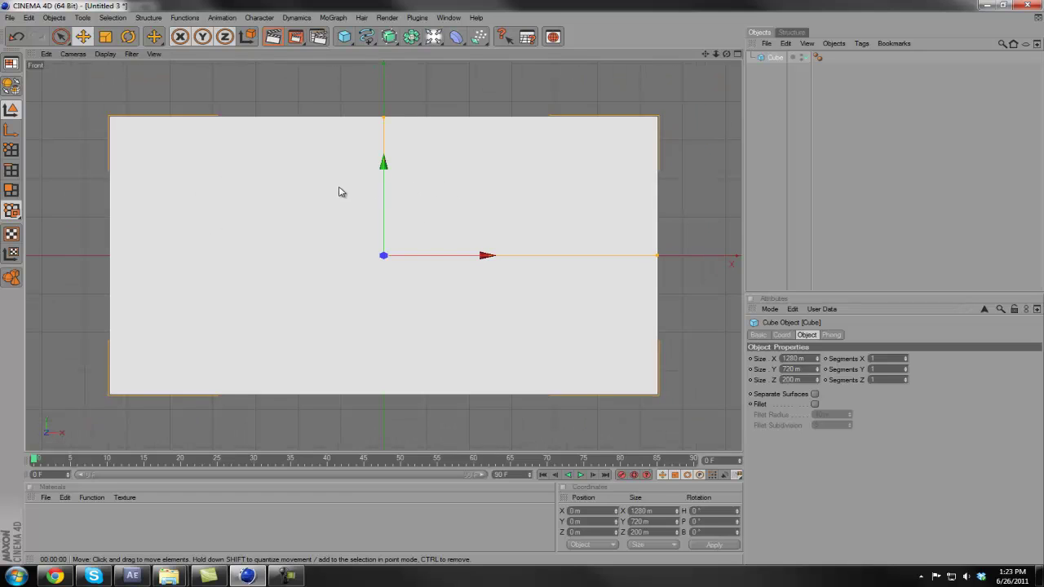
pyautogui.scroll(2, 373, 198)
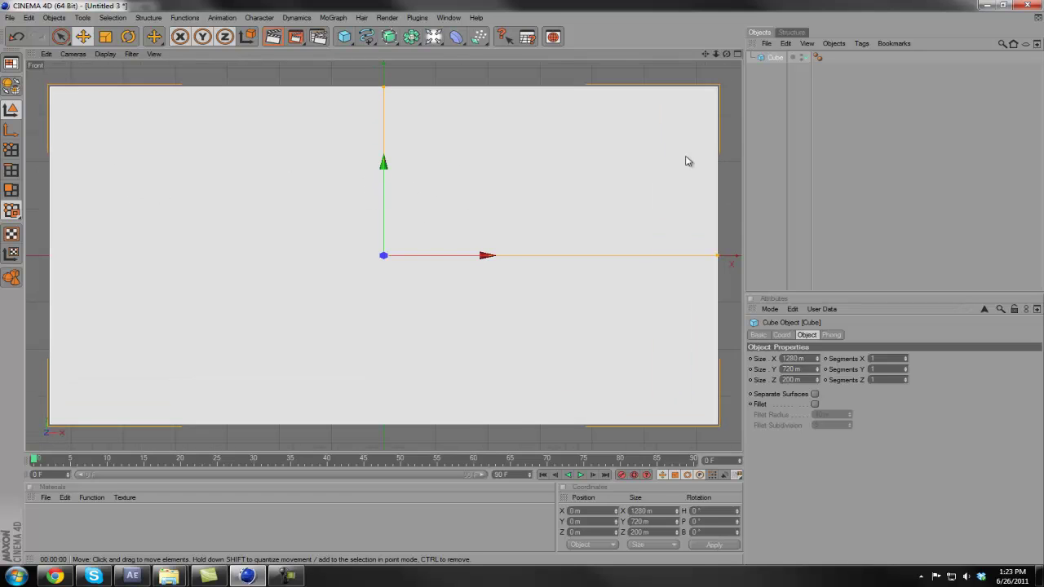
pyautogui.scroll(-1, 354, 248)
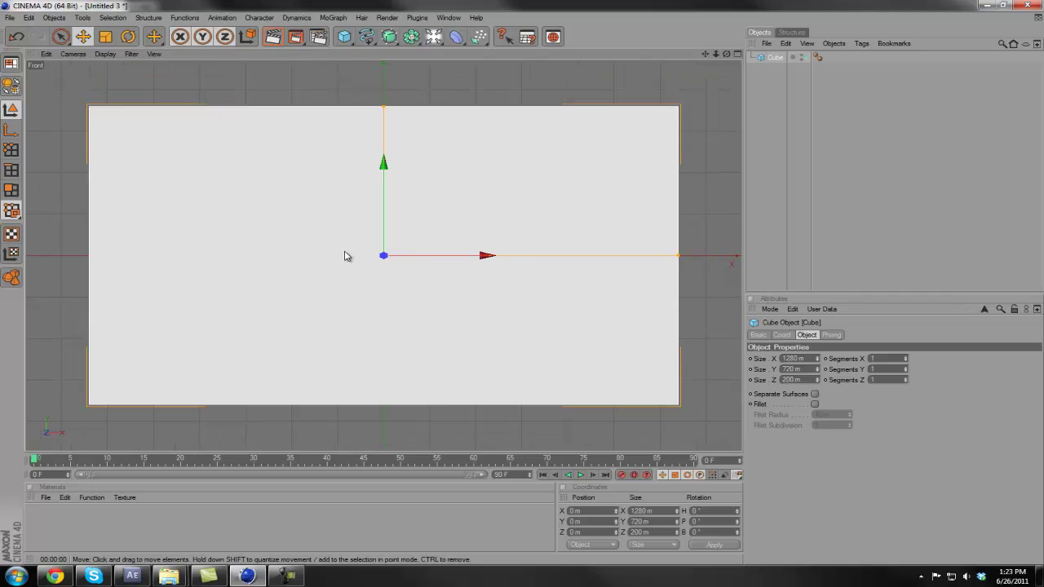
pyautogui.scroll(1, 349, 256)
pyautogui.scroll(1, 350, 258)
pyautogui.scroll(-1, 351, 258)
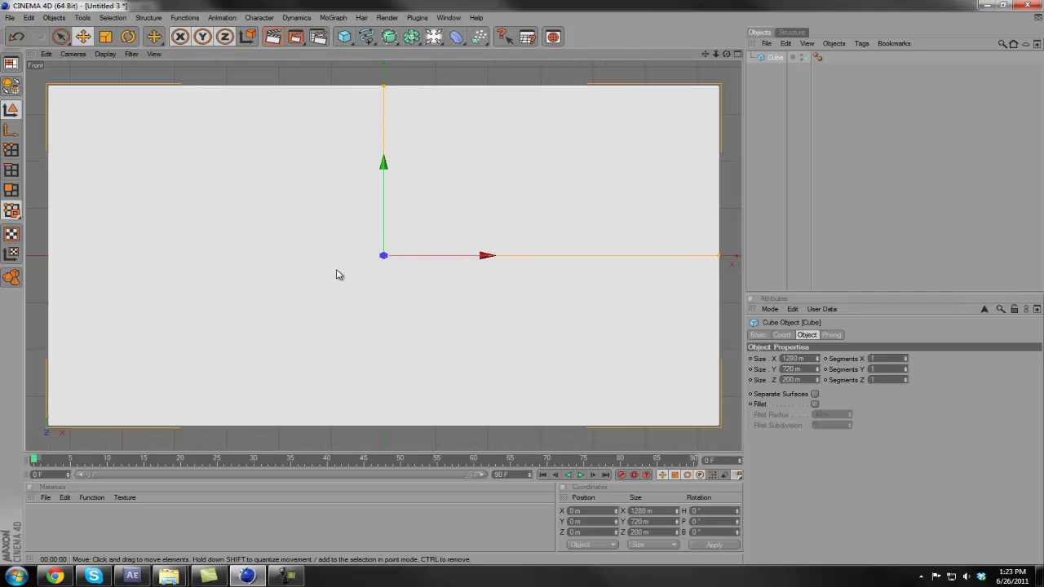
pyautogui.scroll(-1, 337, 275)
pyautogui.scroll(2, 338, 275)
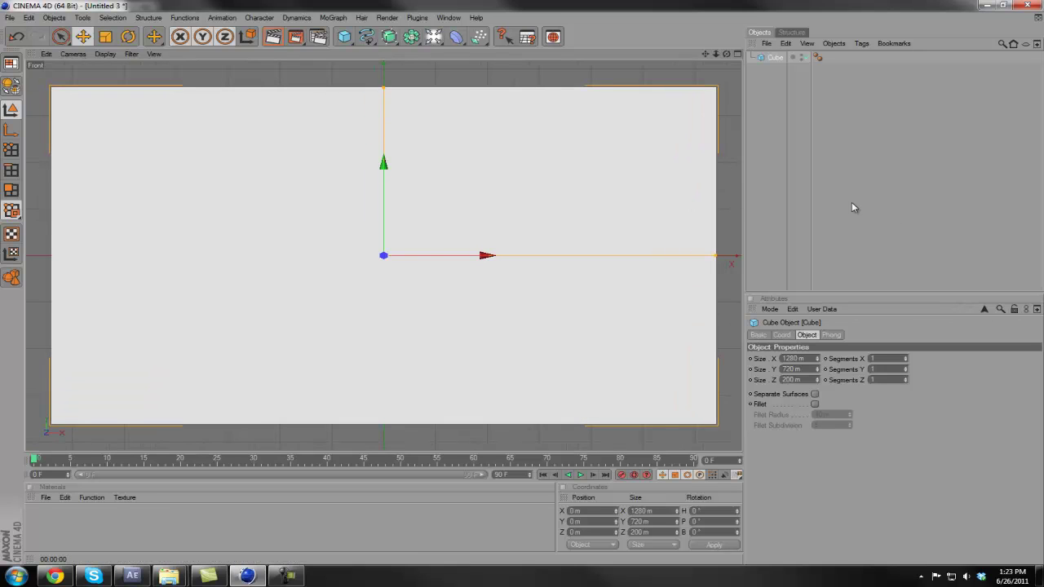
pyautogui.scroll(1, 561, 220)
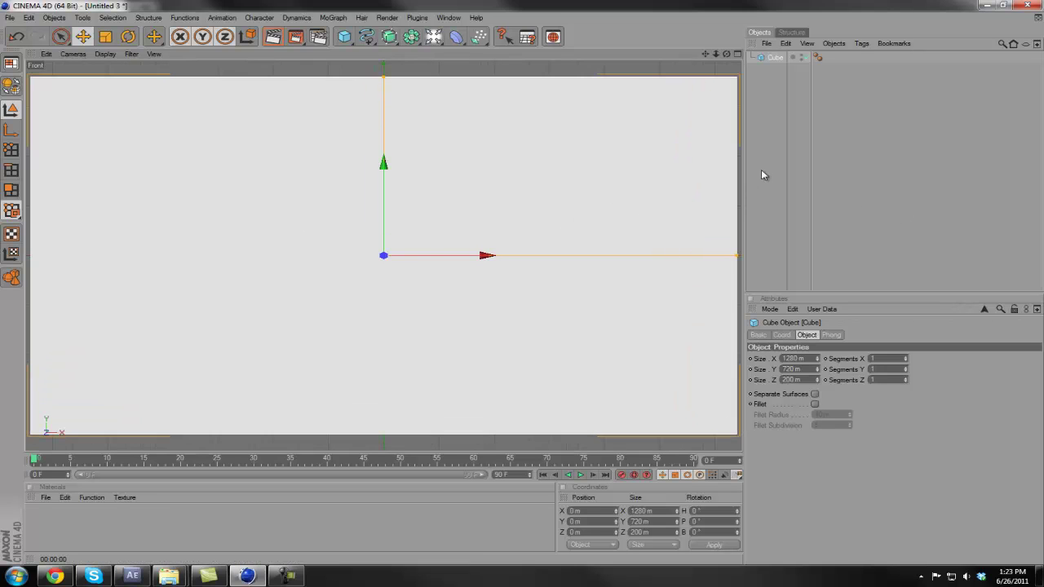
pyautogui.scroll(-1, 575, 203)
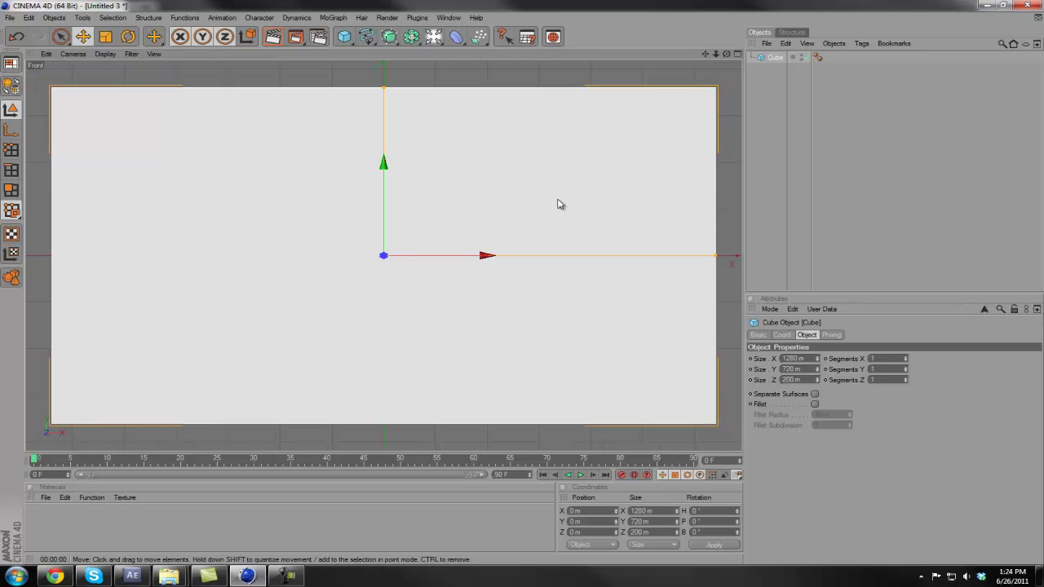
pyautogui.scroll(1, 559, 203)
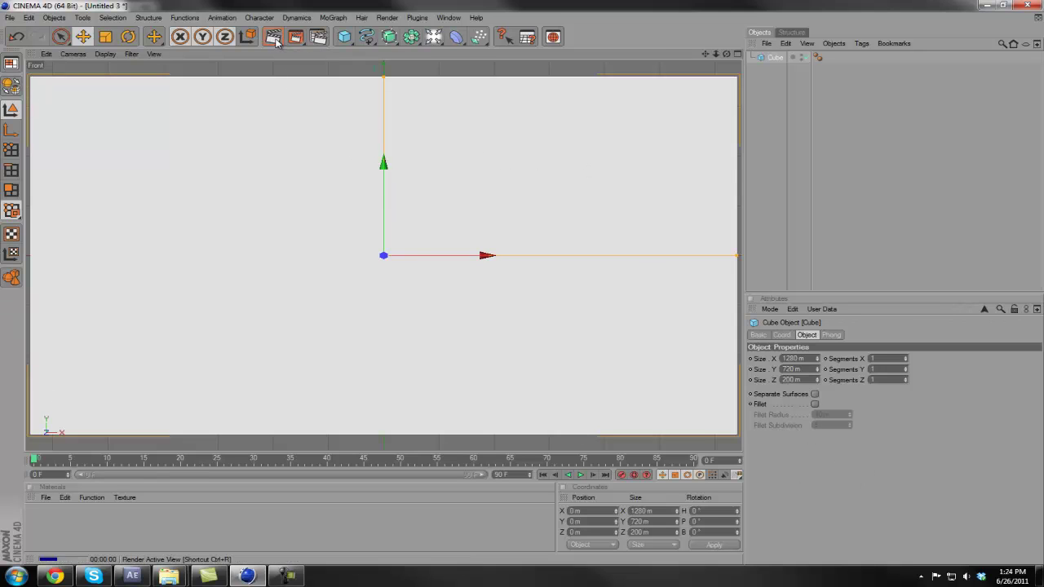
pyautogui.hotkey('ctrl', 'r')
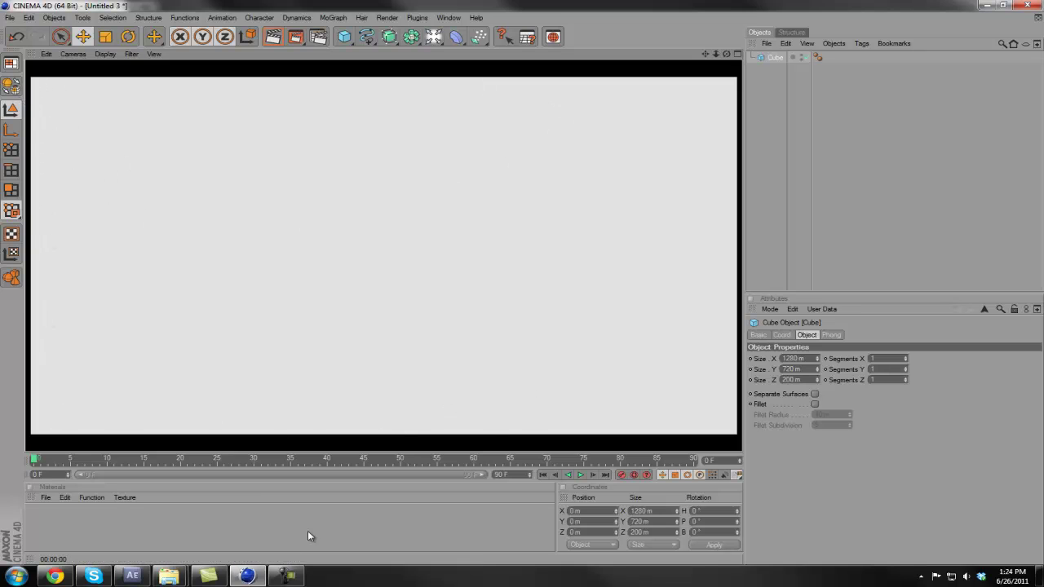
pyautogui.click(332, 524)
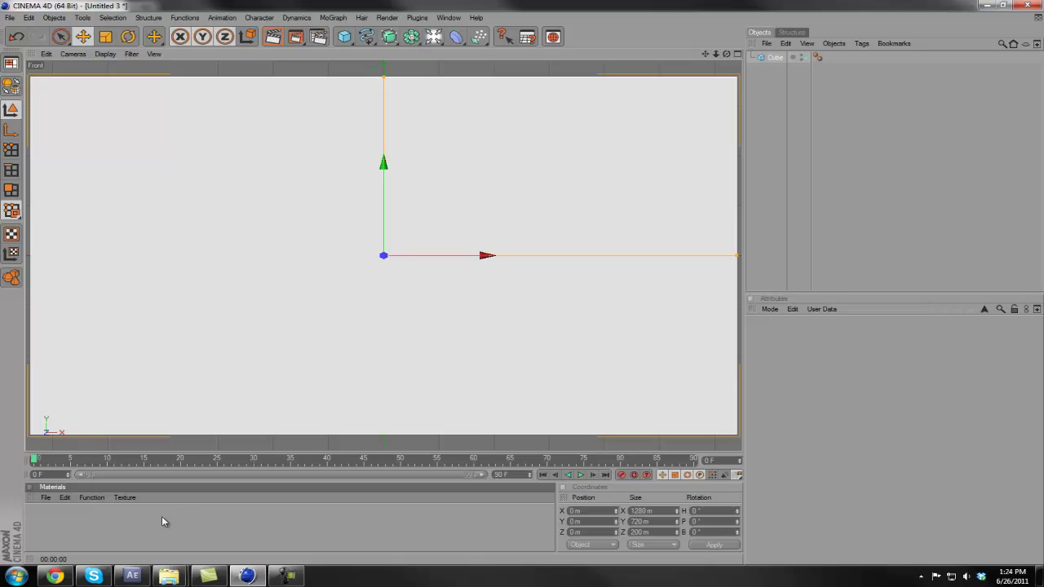
# Step: Create a material with TRIP TRIP BOOM TRIPLE (0;00;04;50).png as its Color texture, copying the image to the document location
pyautogui.doubleClick(68, 531)
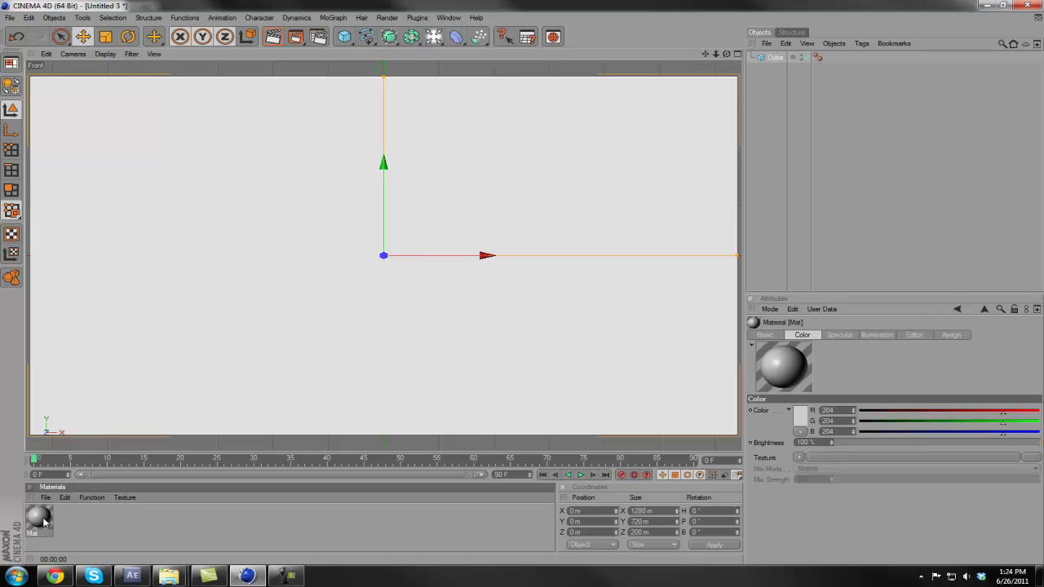
pyautogui.doubleClick(38, 517)
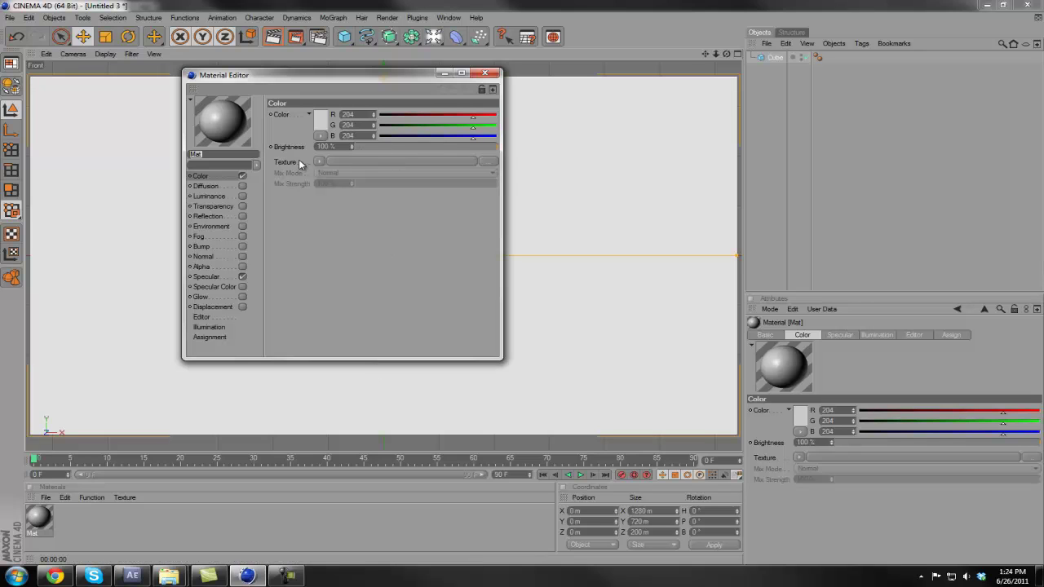
pyautogui.click(488, 161)
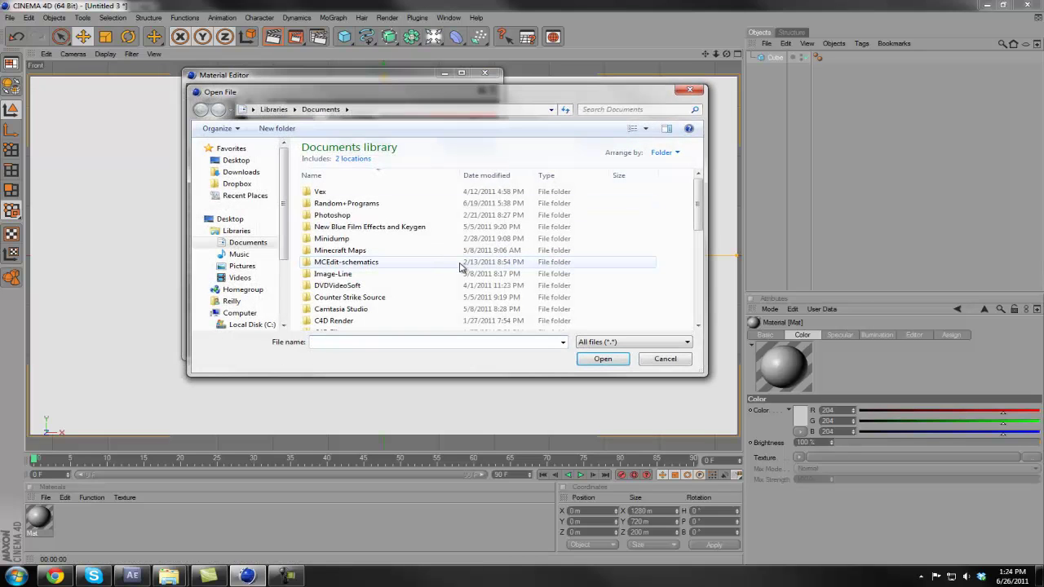
pyautogui.moveTo(698, 204); pyautogui.dragTo(700, 284)
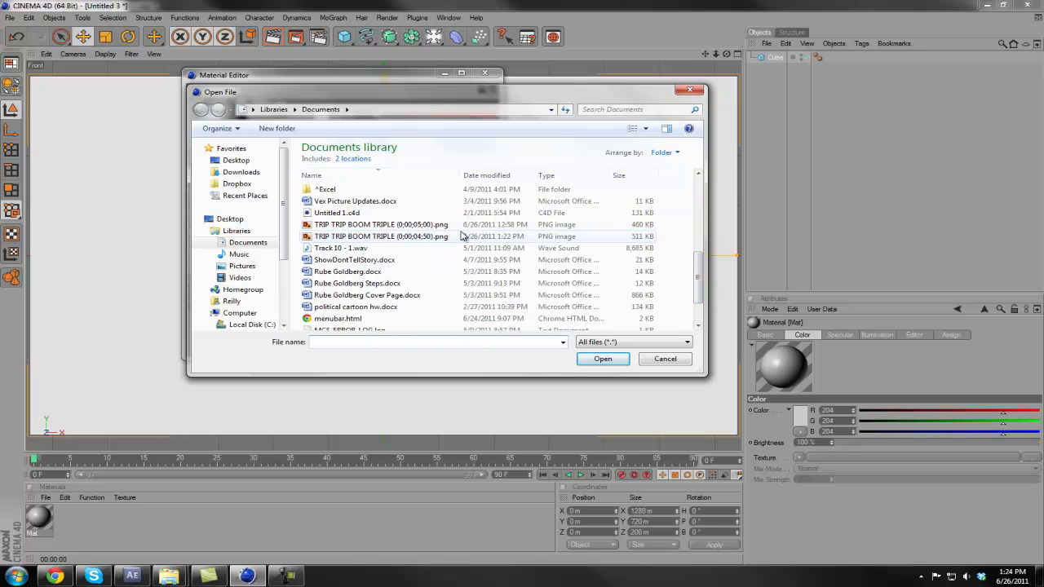
pyautogui.doubleClick(462, 237)
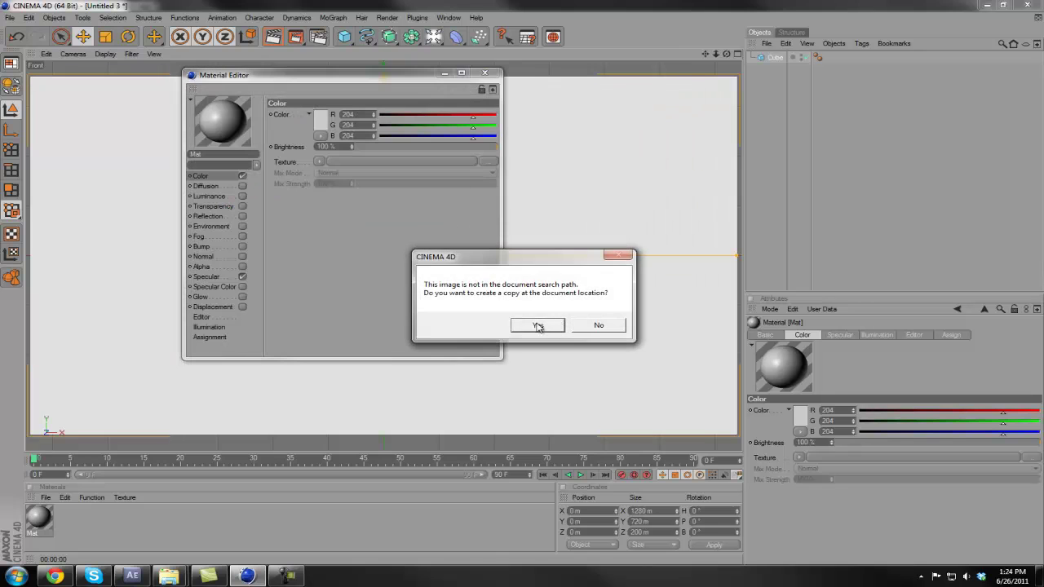
pyautogui.click(538, 325)
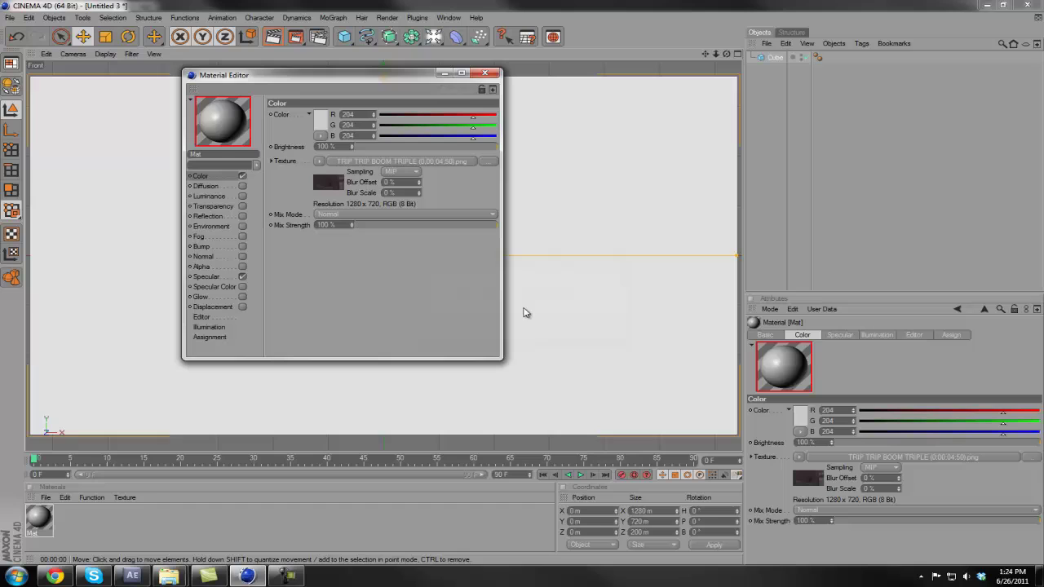
pyautogui.click(487, 75)
# Step: Apply the gameplay image material to the cube and test-render the active view
pyautogui.moveTo(39, 520); pyautogui.dragTo(257, 288)
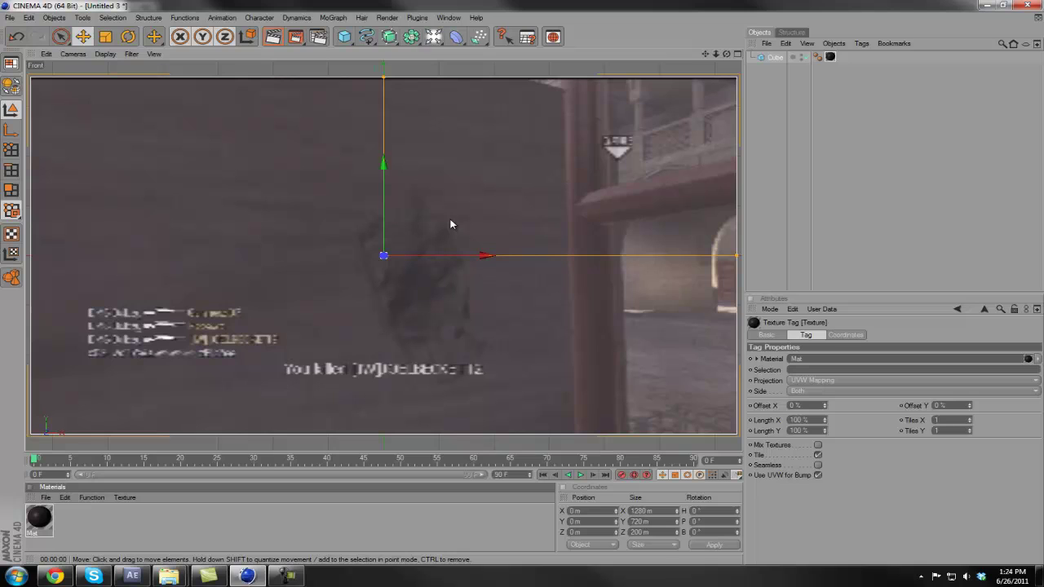
pyautogui.click(274, 37)
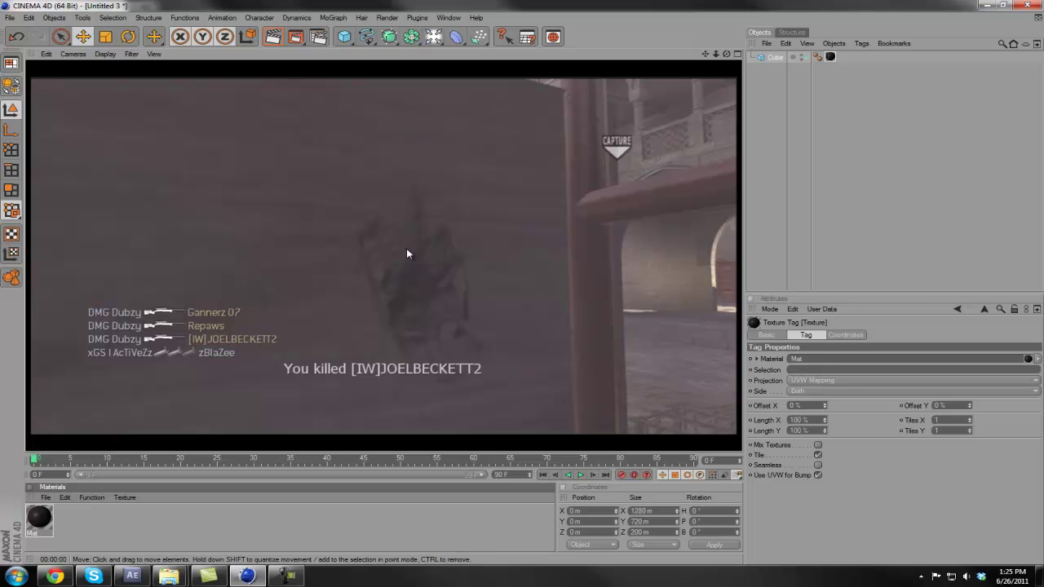
pyautogui.click(360, 516)
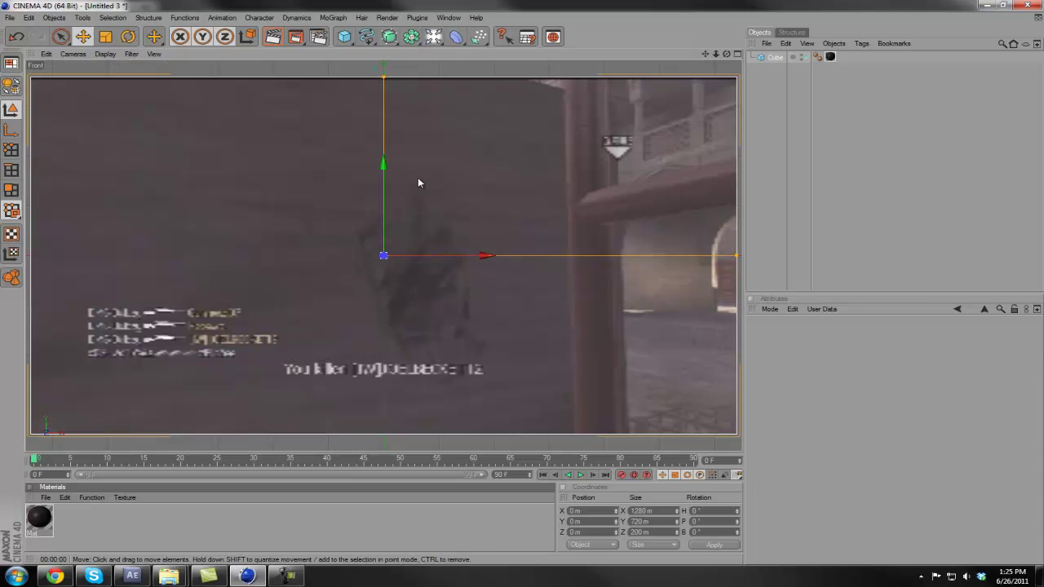
# Step: Open the Thrausi plugin and configure it for 80 pieces in Voronoi mode with Randomize enabled
pyautogui.click(419, 18)
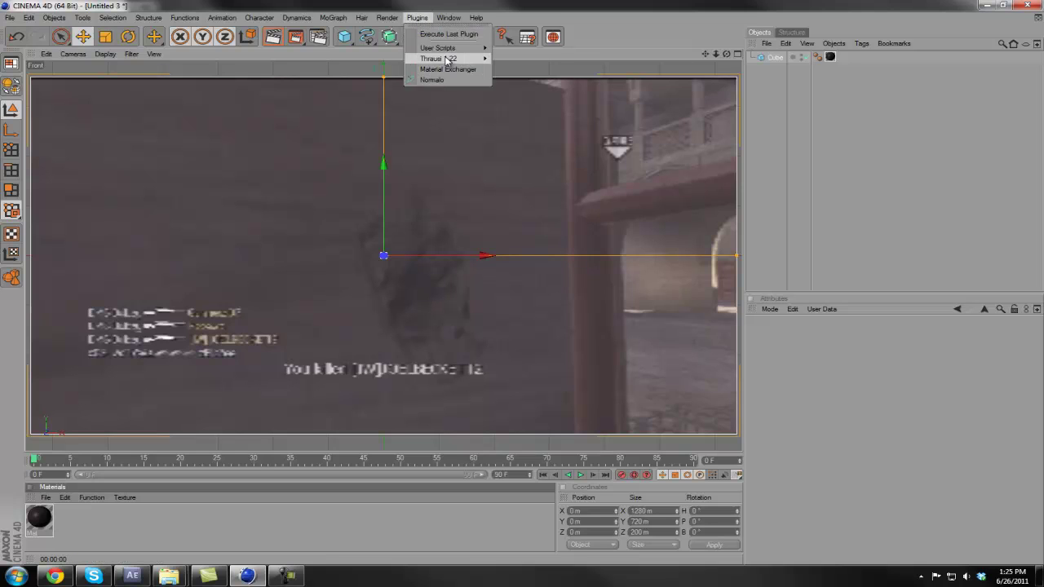
pyautogui.moveTo(454, 59)
pyautogui.click(515, 62)
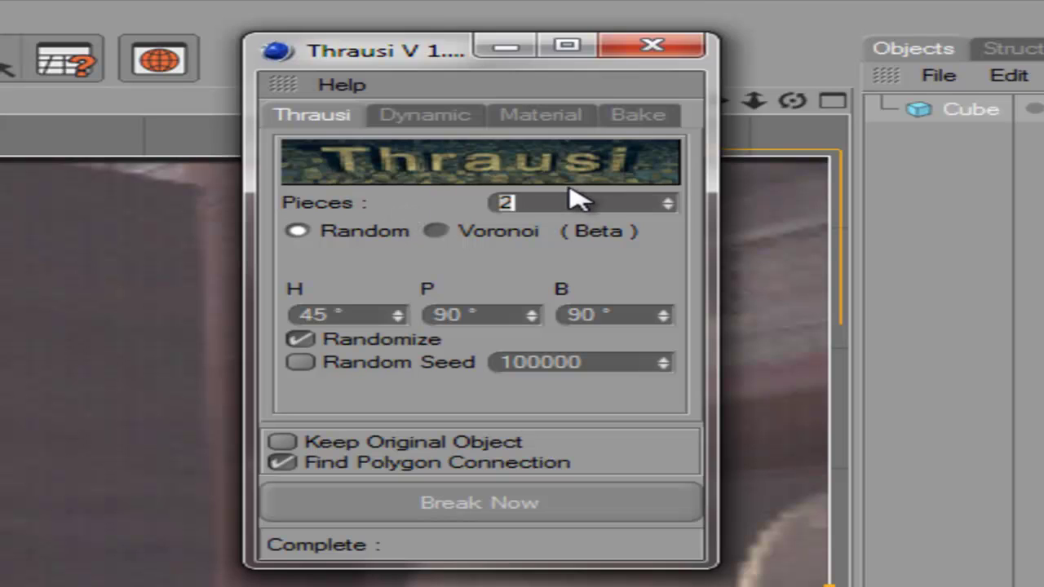
pyautogui.moveTo(605, 202); pyautogui.dragTo(310, 182)
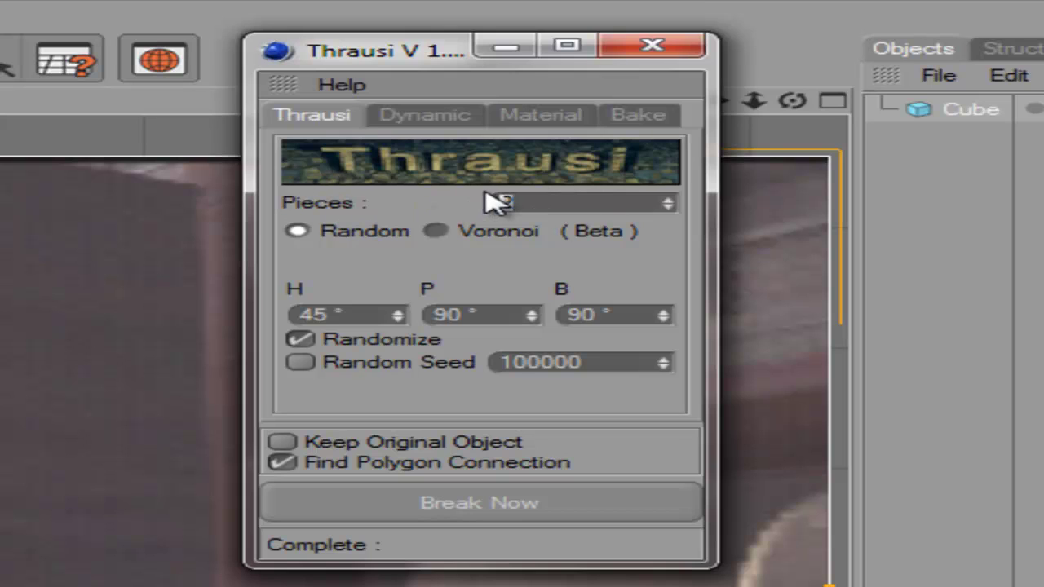
pyautogui.write('80')
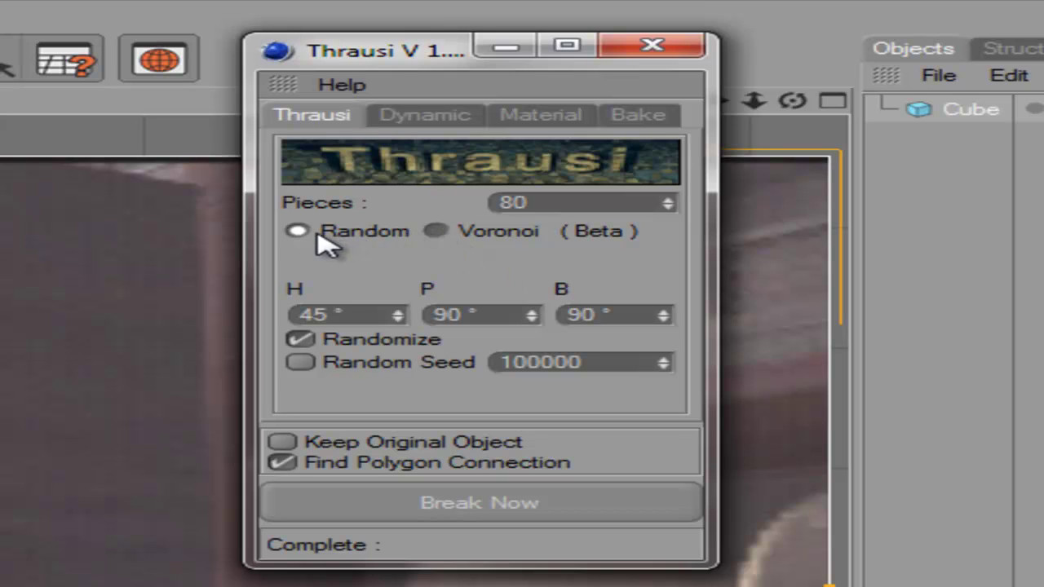
pyautogui.click(436, 232)
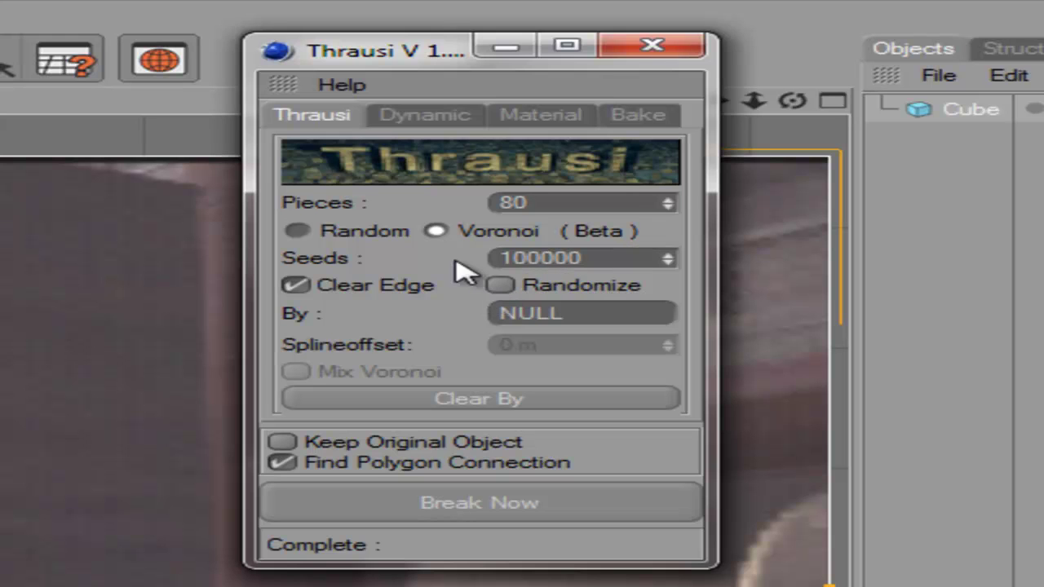
pyautogui.click(501, 285)
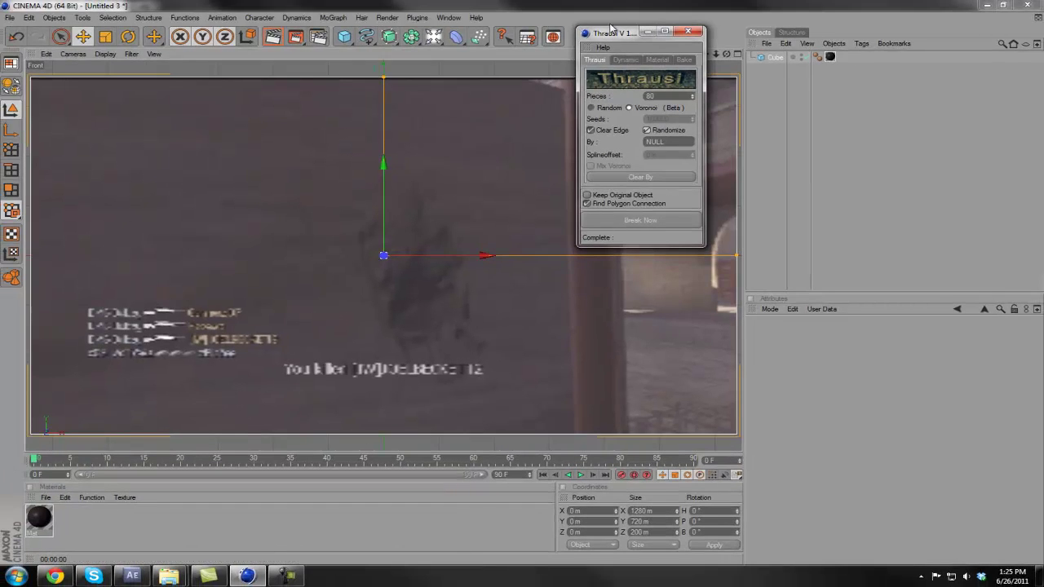
# Step: Break the textured cube into pieces with the current Thrausi settings
pyautogui.moveTo(622, 34); pyautogui.dragTo(657, 30)
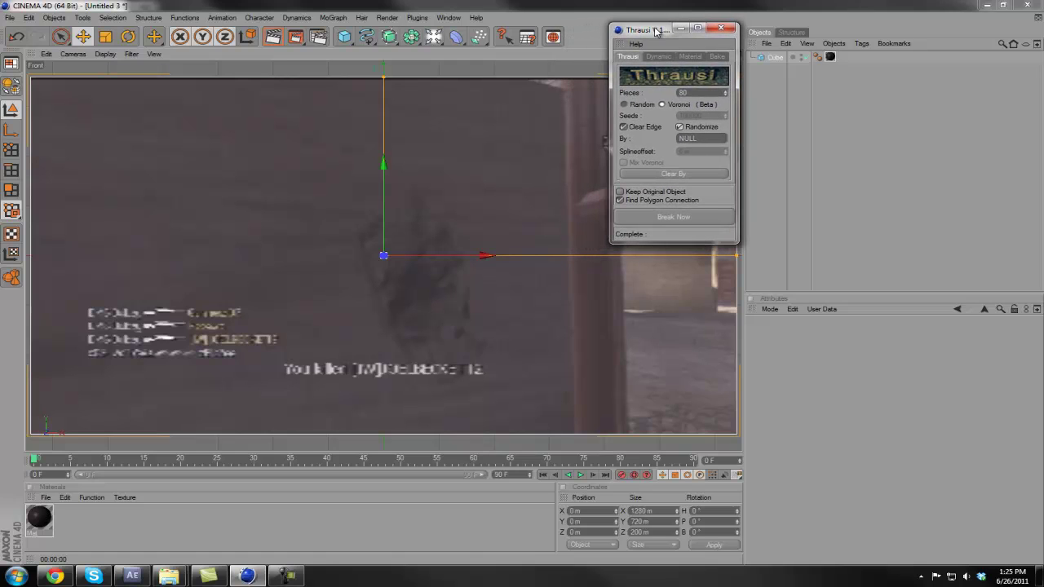
pyautogui.click(685, 217)
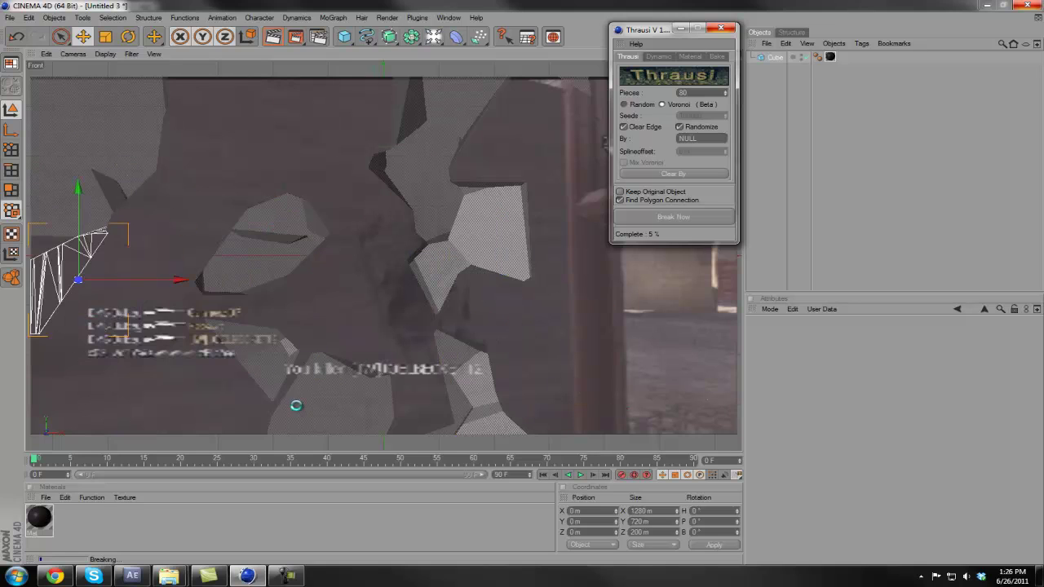
pyautogui.click(295, 577)
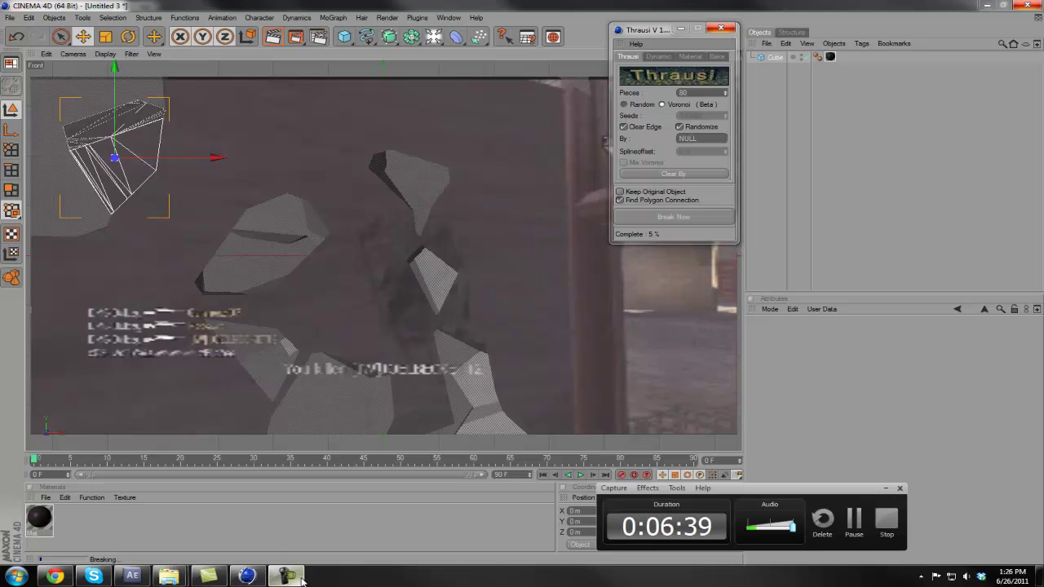
pyautogui.click(855, 513)
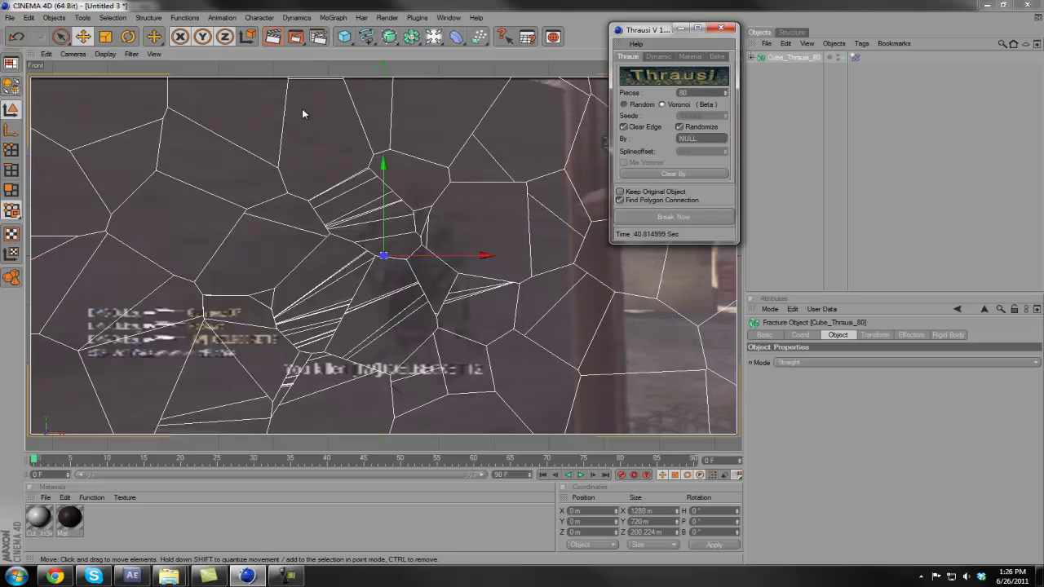
# Step: Test-render the fractured cube in the active view and close the Thrausi window
pyautogui.click(273, 36)
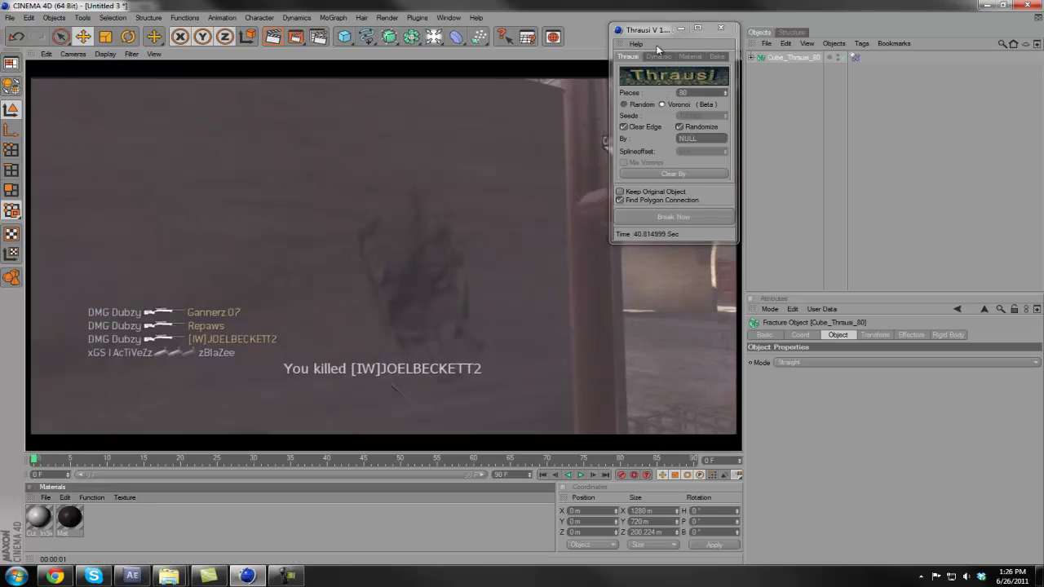
pyautogui.moveTo(625, 27); pyautogui.dragTo(749, 90)
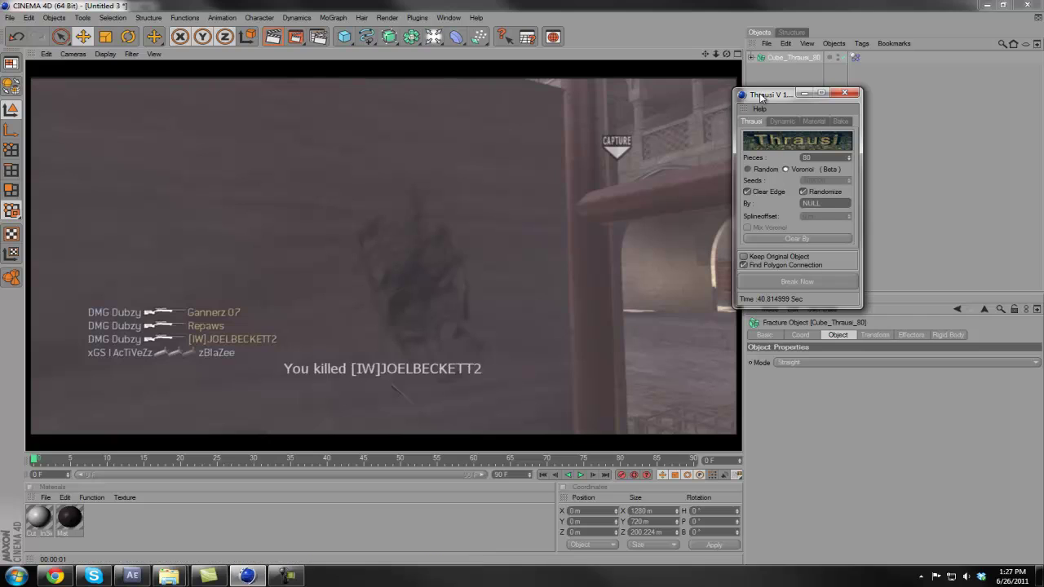
pyautogui.moveTo(762, 97); pyautogui.dragTo(634, 75)
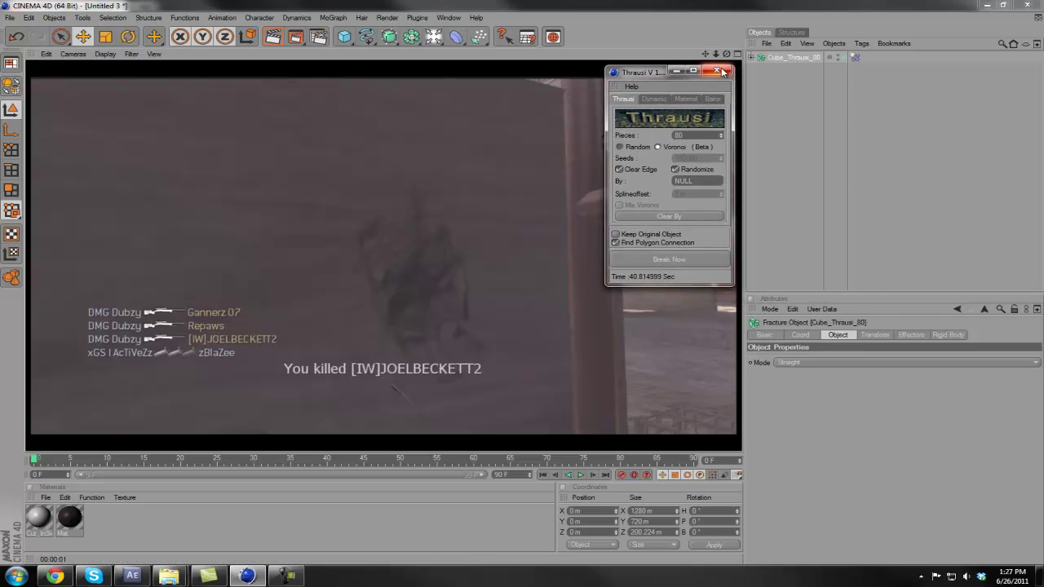
pyautogui.click(718, 72)
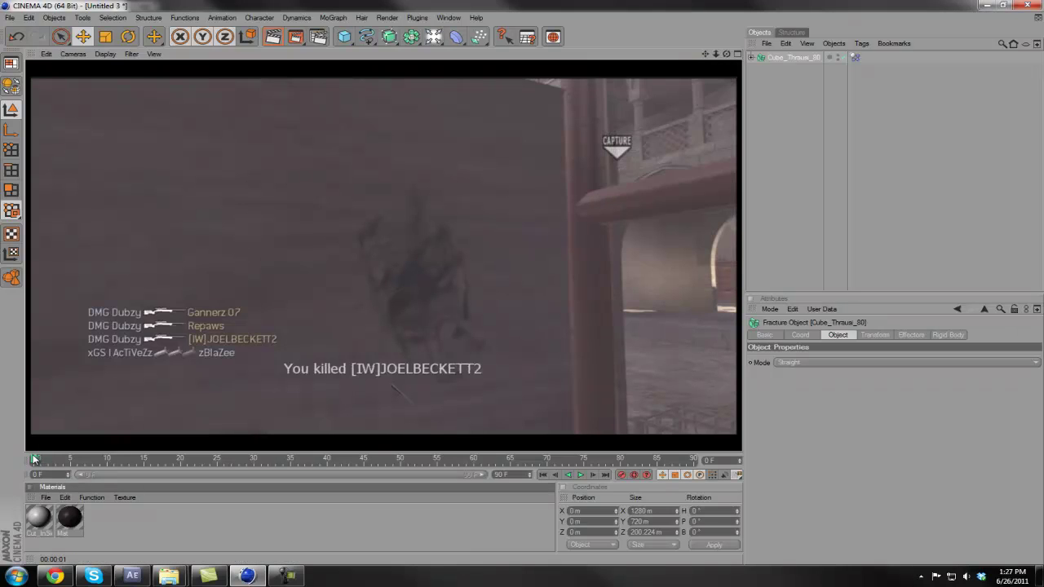
pyautogui.moveTo(34, 459)
pyautogui.mouseDown()
pyautogui.moveTo(413, 459)
pyautogui.moveTo(34, 459)
pyautogui.mouseUp()
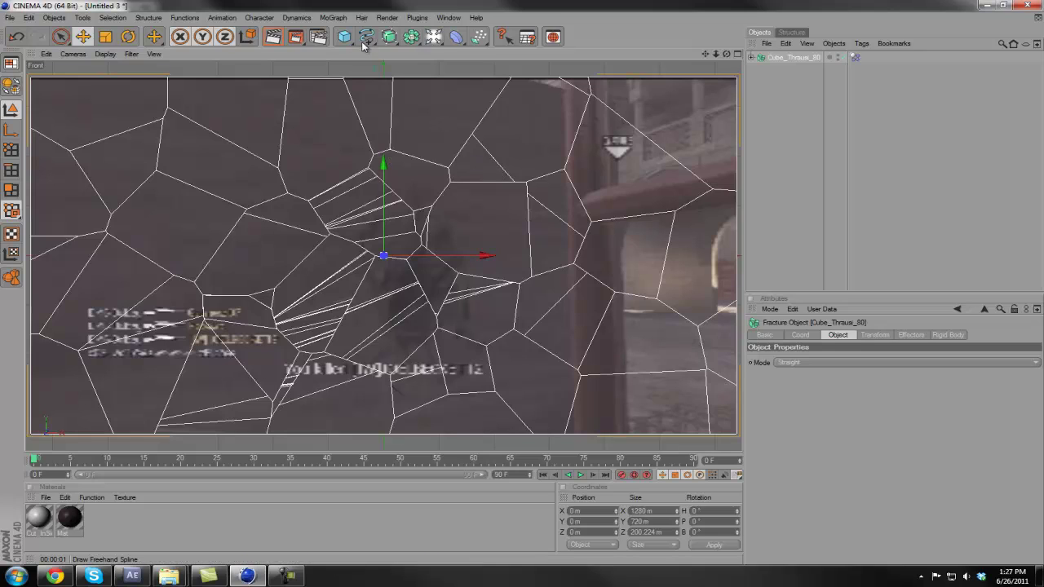
# Step: Add a Floor object and lower it to just below the fractured cube, at about -366 m in Y
pyautogui.click(434, 38)
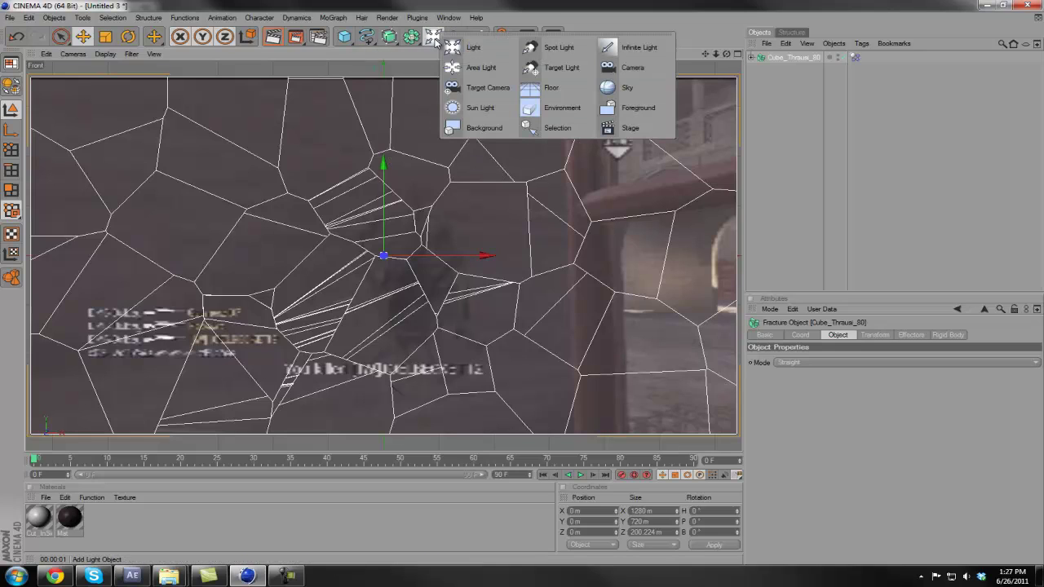
pyautogui.click(565, 87)
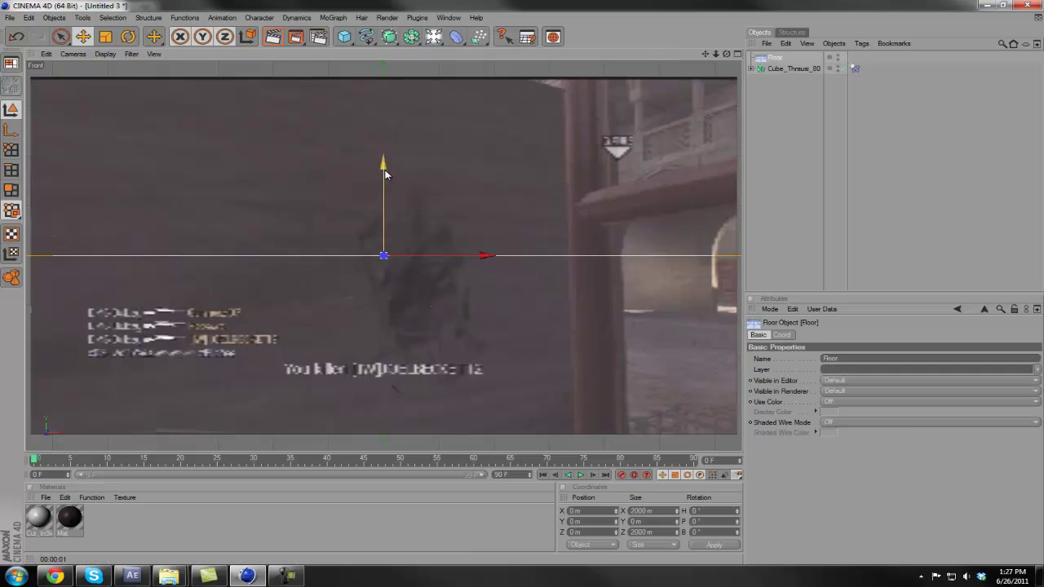
pyautogui.moveTo(384, 173); pyautogui.dragTo(524, 291)
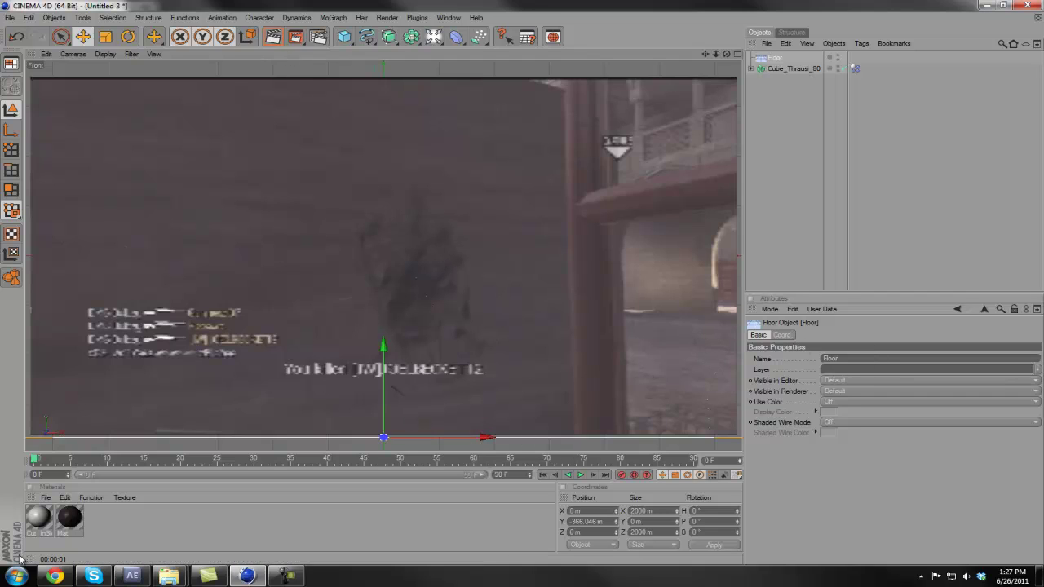
pyautogui.moveTo(32, 461)
pyautogui.mouseDown()
pyautogui.moveTo(179, 462)
pyautogui.moveTo(34, 462)
pyautogui.mouseUp()
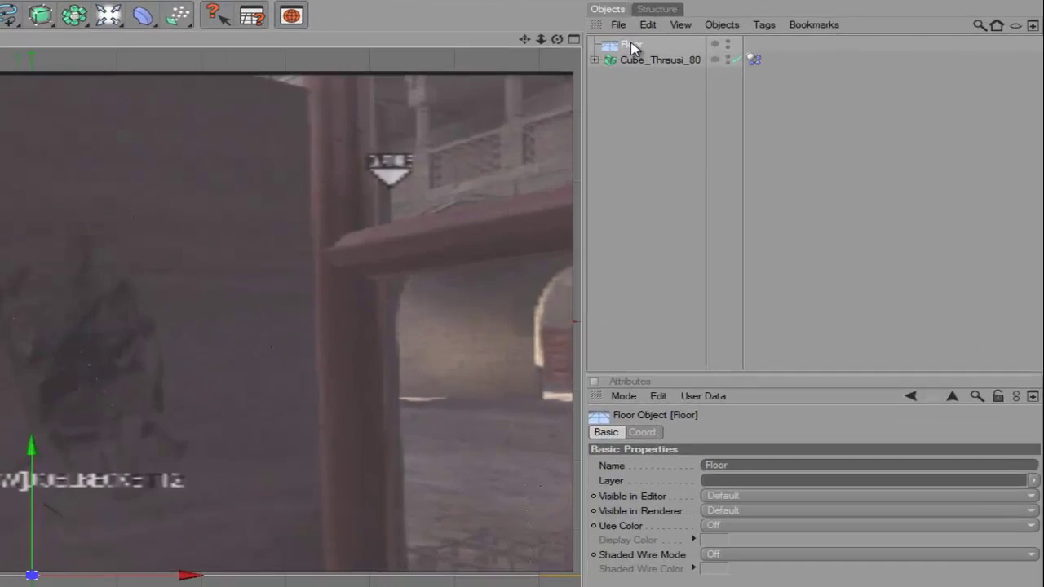
# Step: Give the floor a MoGraph Rigid Body tag and test-render the collapsing pieces at frame 40
pyautogui.rightClick(782, 57)
pyautogui.moveTo(926, 127)
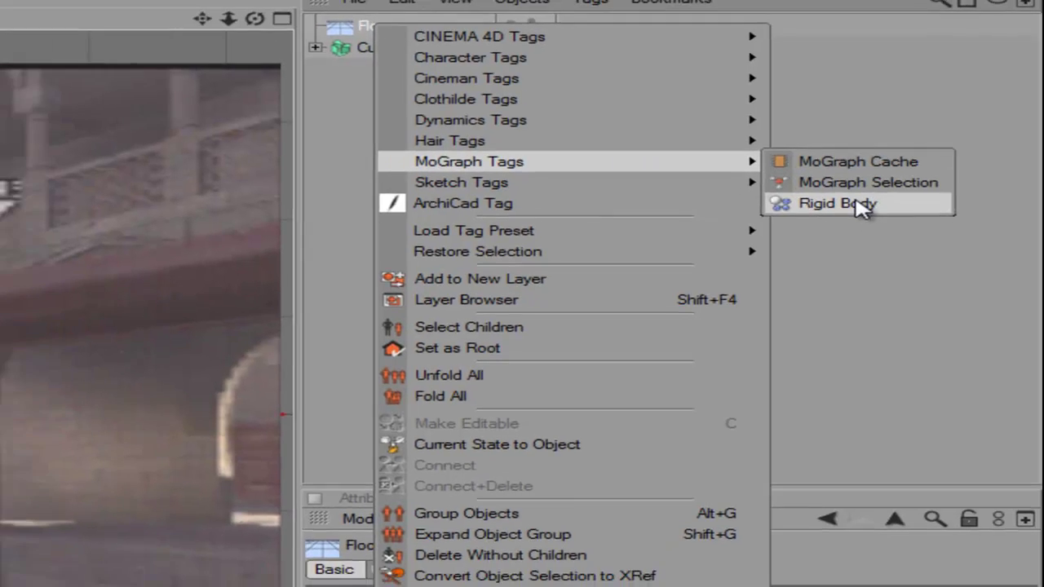
pyautogui.click(840, 209)
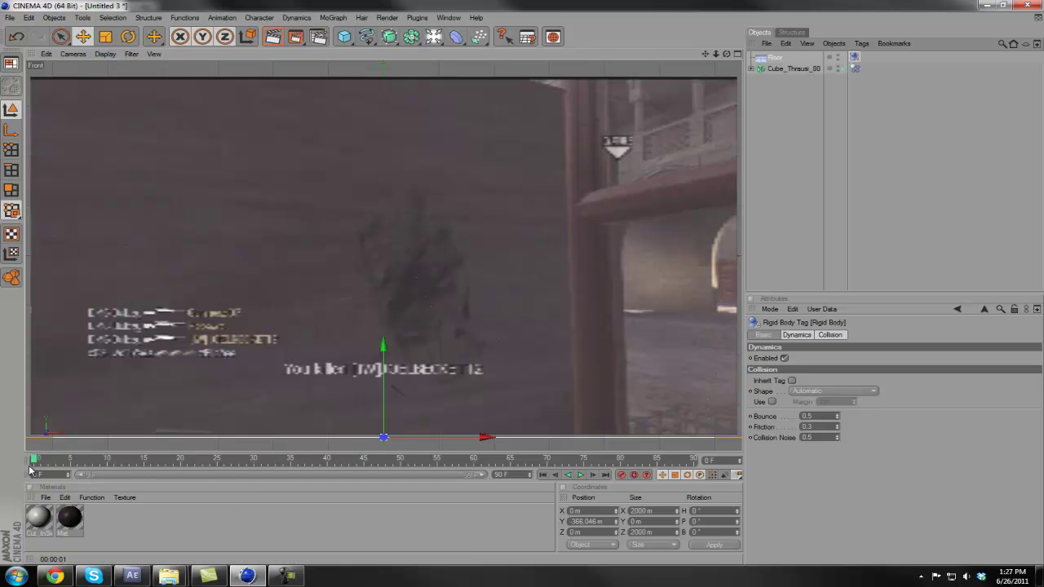
pyautogui.moveTo(34, 460); pyautogui.dragTo(323, 445)
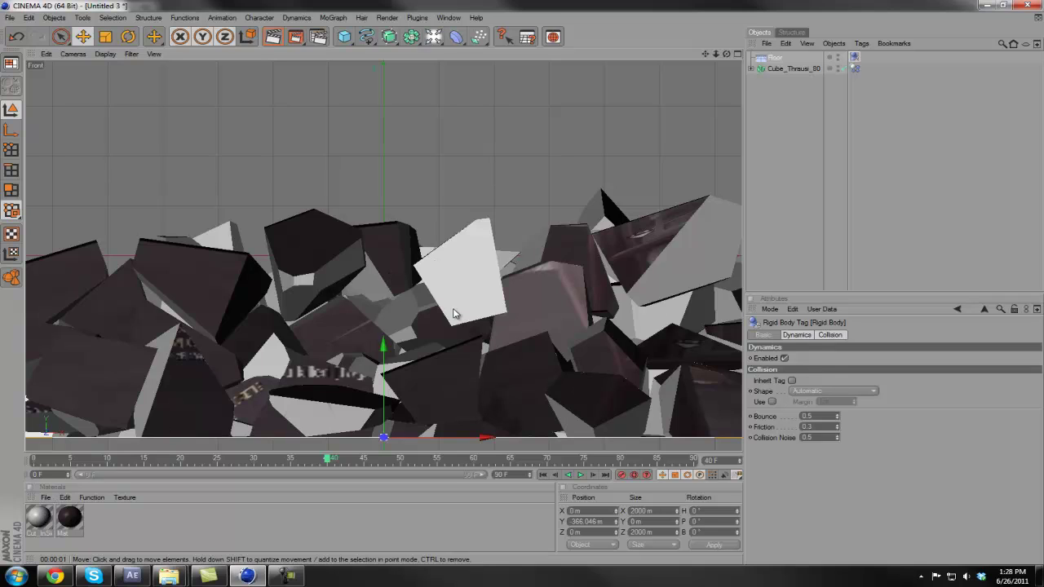
pyautogui.click(278, 39)
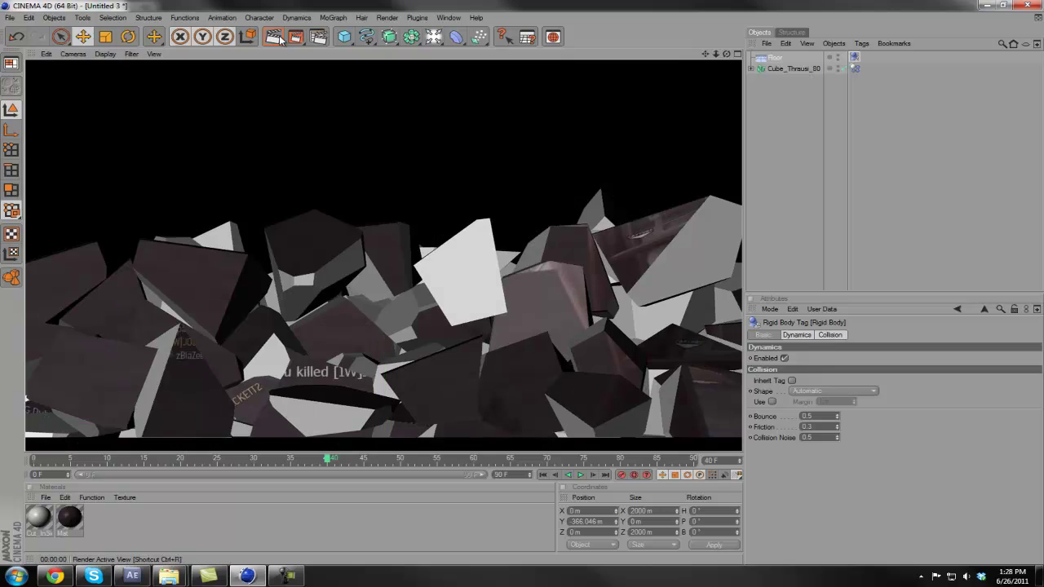
# Step: Load TRIP TRIP BOOM TRIPLE (0;00;04;50).png as the Cut_InSide material's color texture, agreeing to copy it to the document location
pyautogui.doubleClick(38, 519)
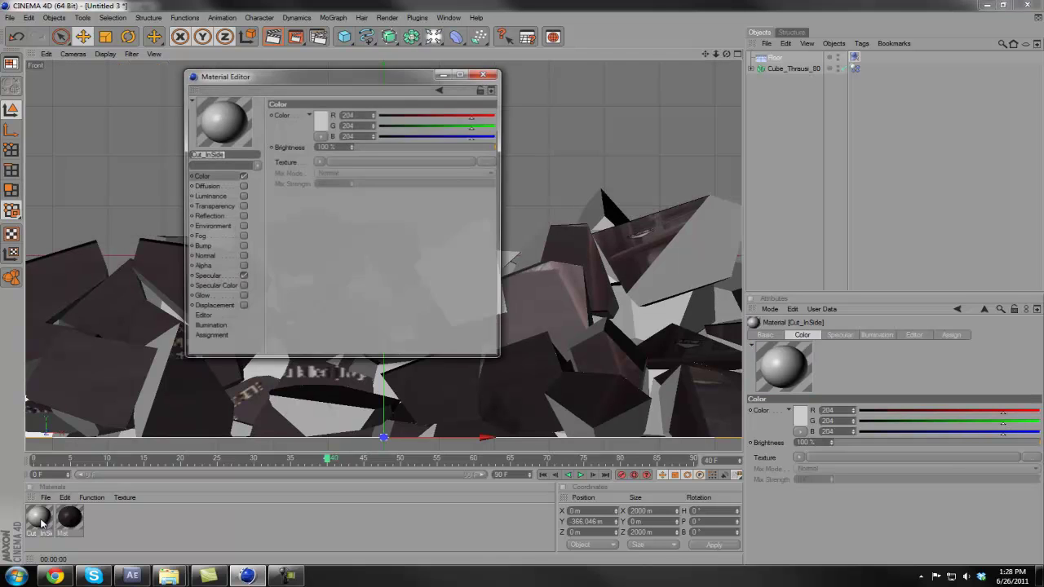
pyautogui.moveTo(294, 75); pyautogui.dragTo(339, 152)
pyautogui.moveTo(414, 155); pyautogui.dragTo(575, 130)
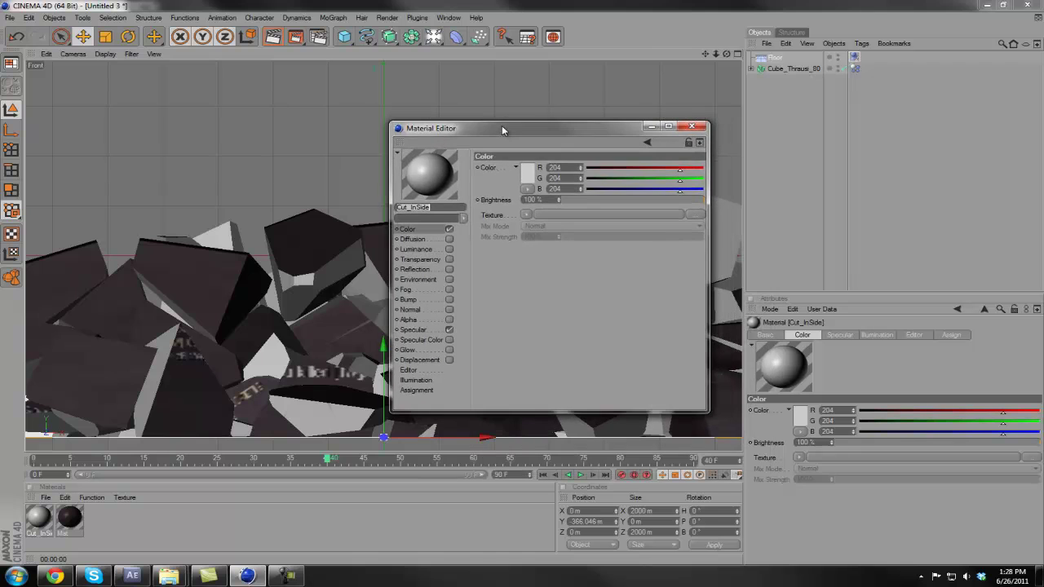
pyautogui.click(695, 215)
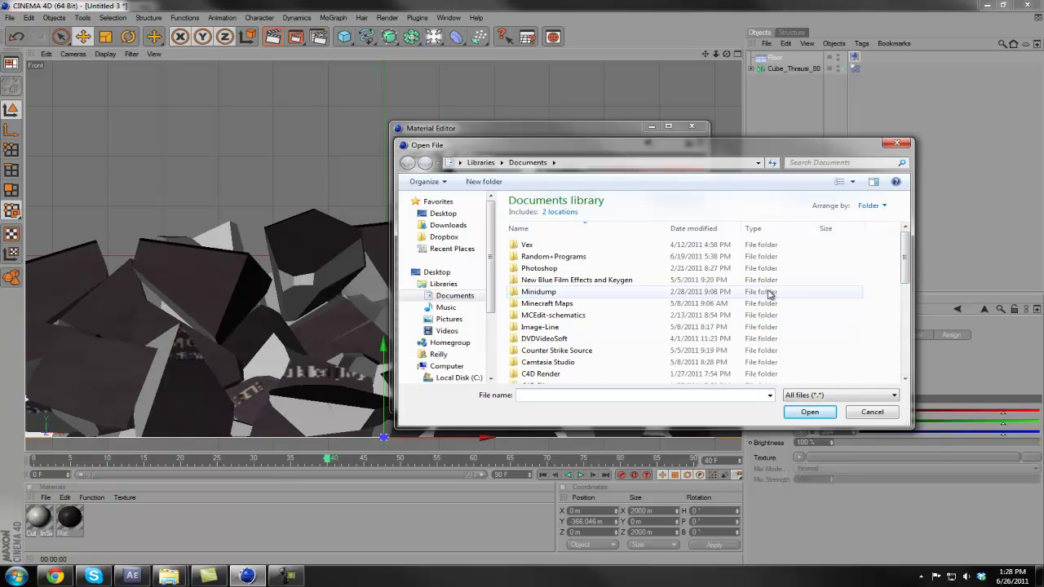
pyautogui.moveTo(906, 269); pyautogui.dragTo(912, 353)
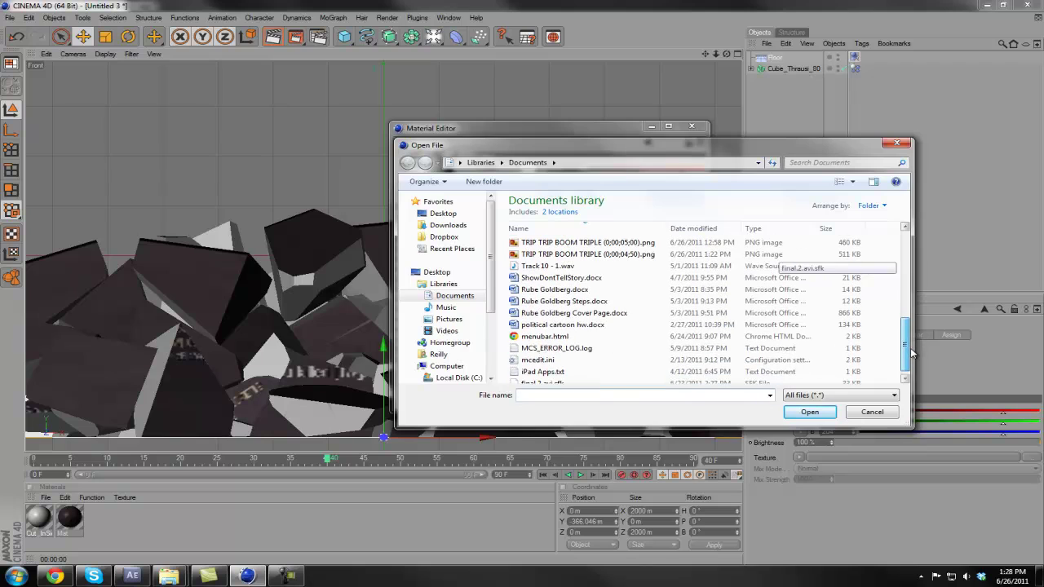
pyautogui.click(648, 255)
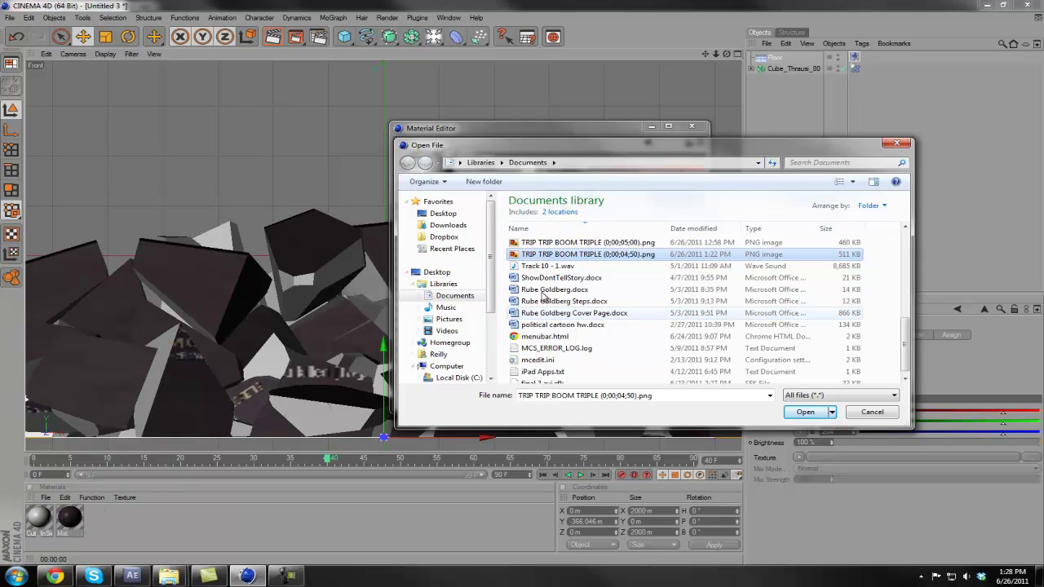
pyautogui.moveTo(530, 146); pyautogui.dragTo(530, 298)
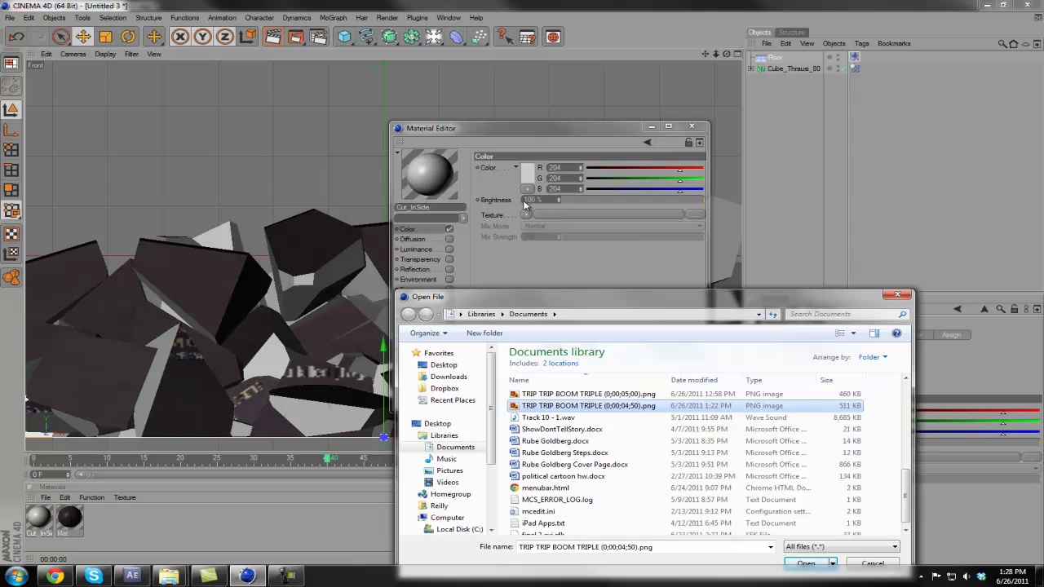
pyautogui.moveTo(651, 290); pyautogui.dragTo(589, 140)
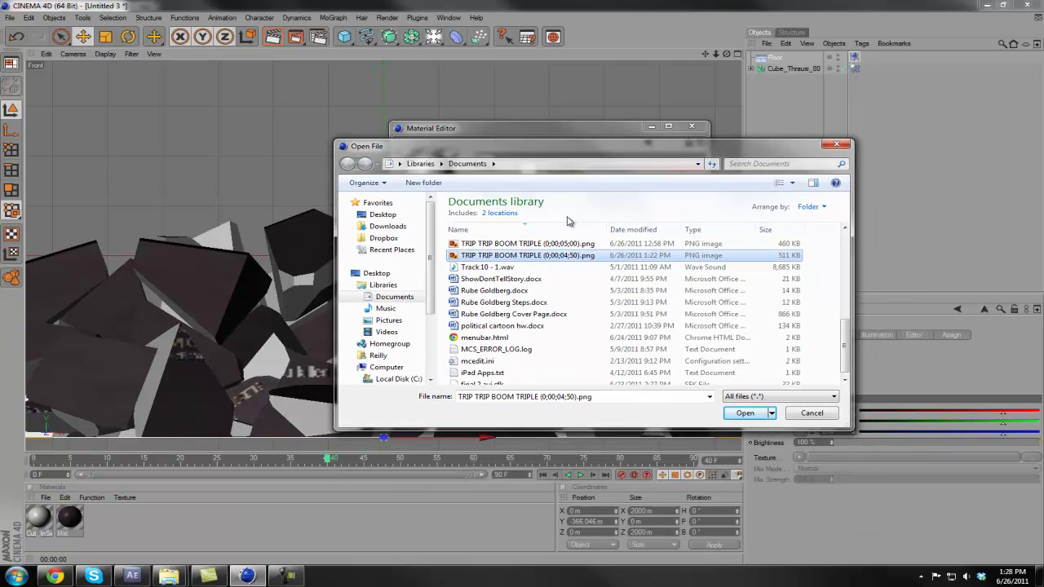
pyautogui.click(745, 412)
pyautogui.click(538, 326)
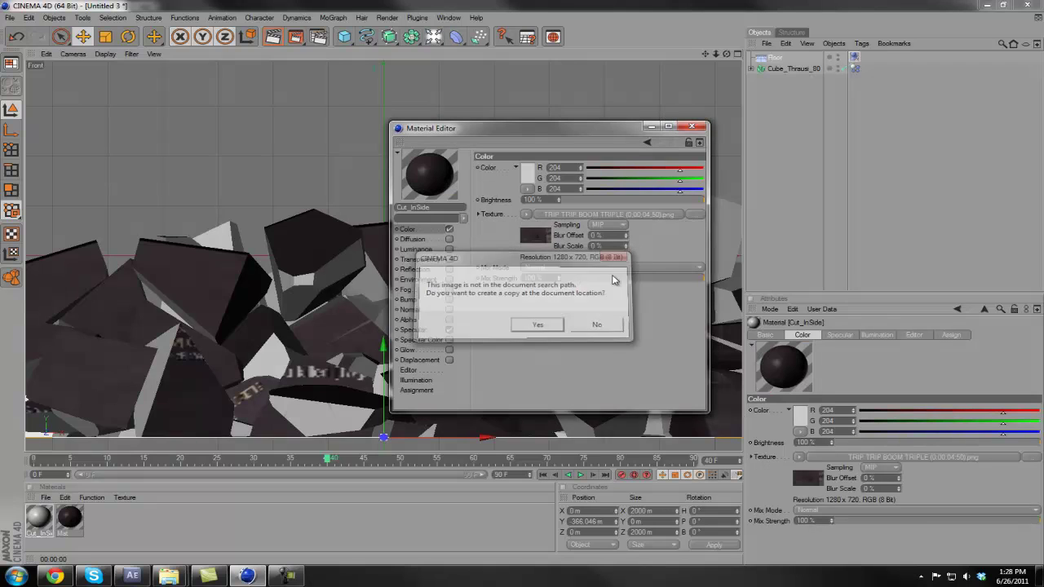
pyautogui.click(692, 127)
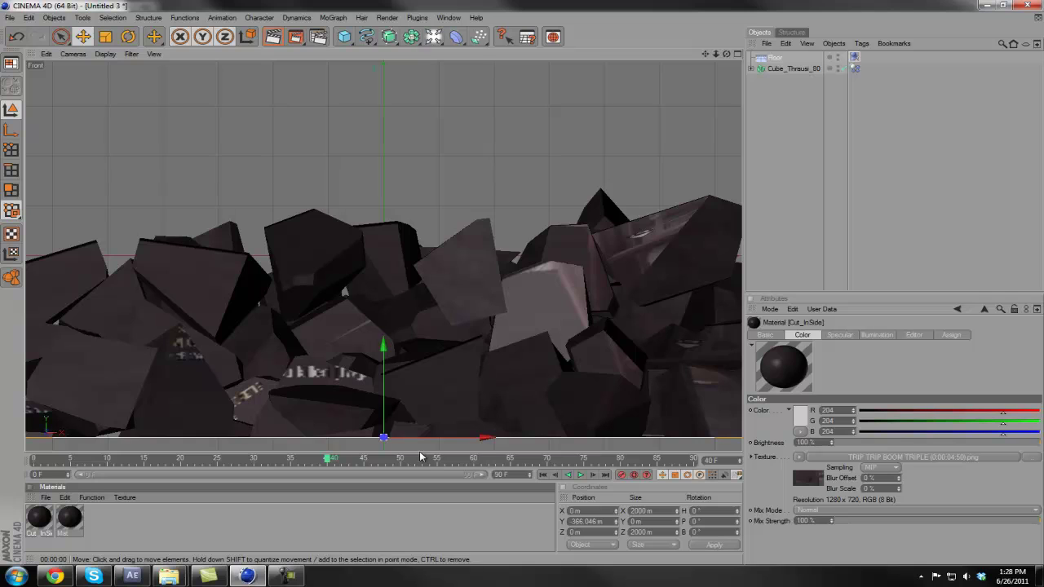
# Step: Return the animation to frame 0 and render the collapse sequence to the Picture Viewer
pyautogui.moveTo(327, 459); pyautogui.dragTo(34, 461)
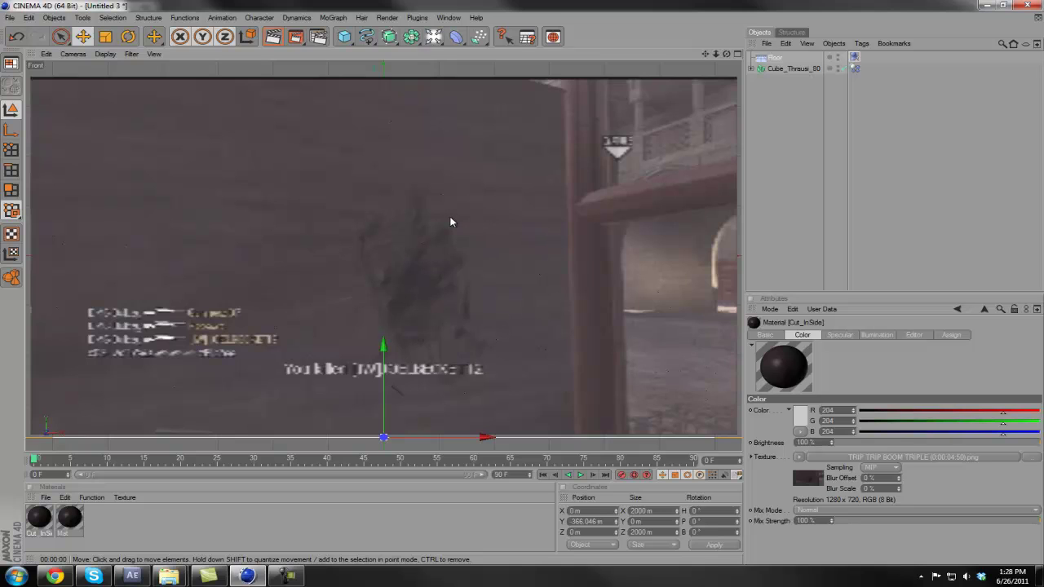
pyautogui.scroll(1, 293, 204)
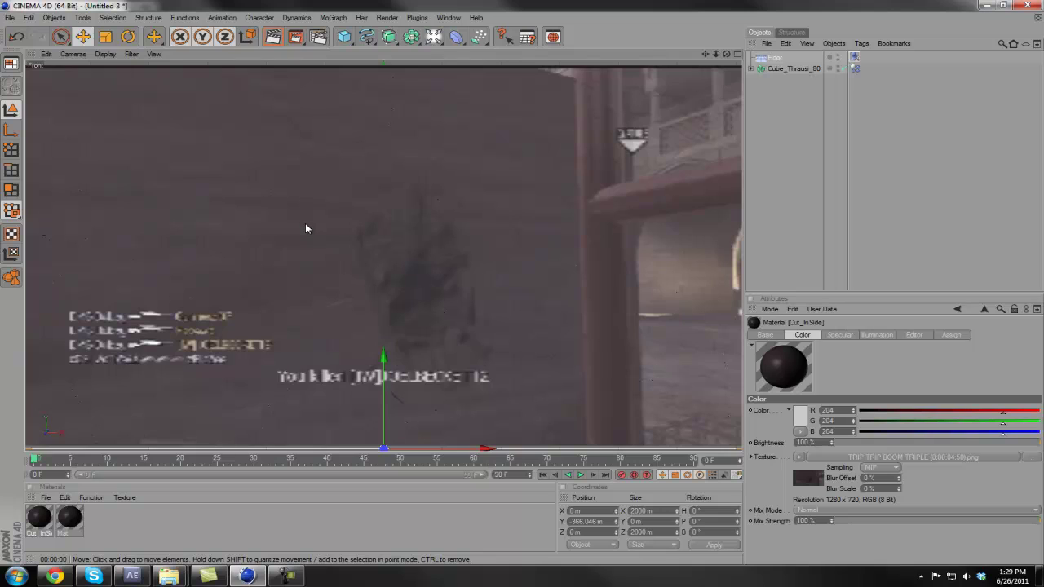
pyautogui.scroll(-1, 305, 225)
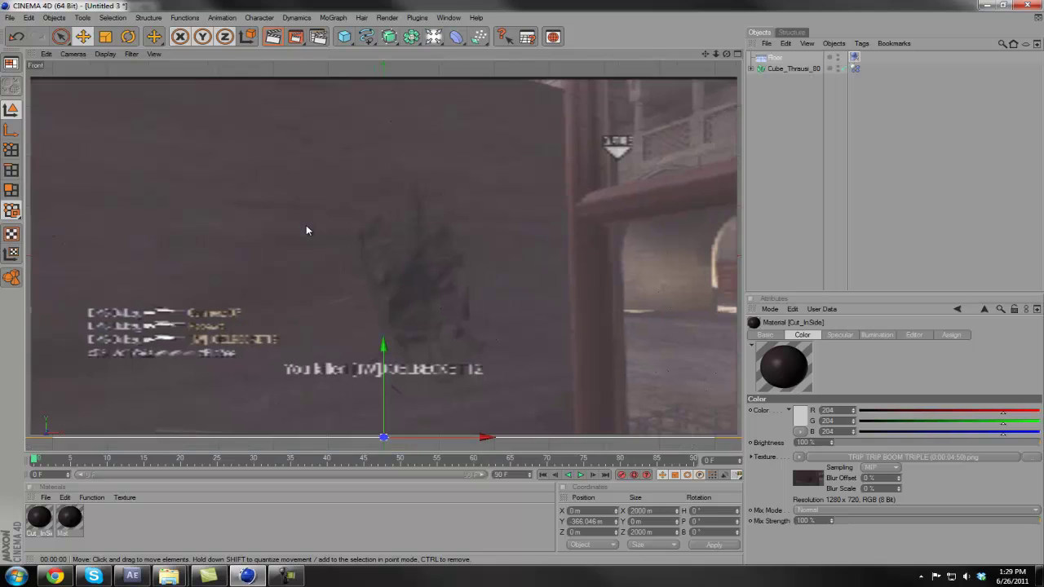
pyautogui.click(297, 37)
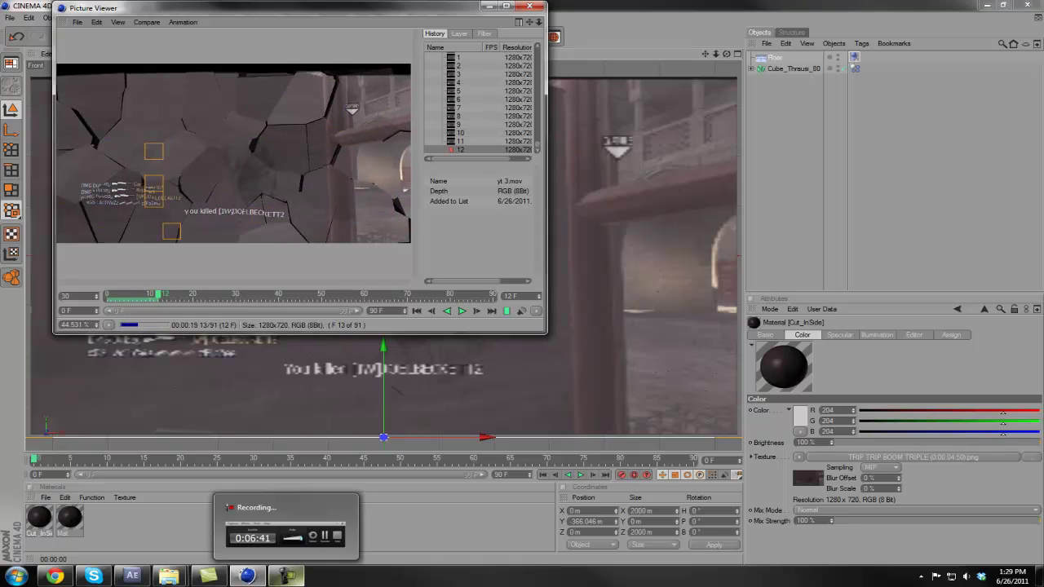
pyautogui.click(290, 577)
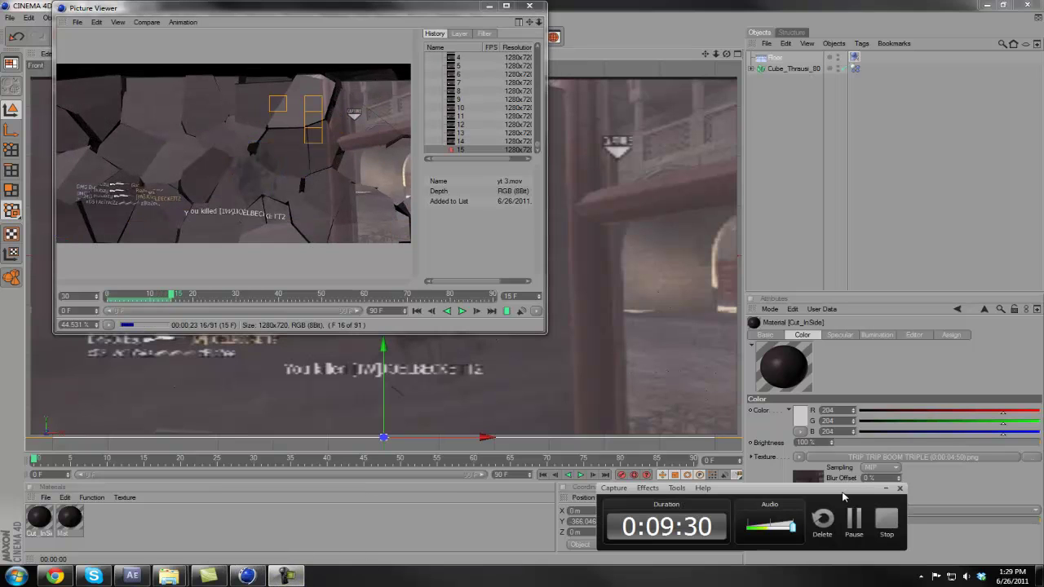
pyautogui.click(854, 520)
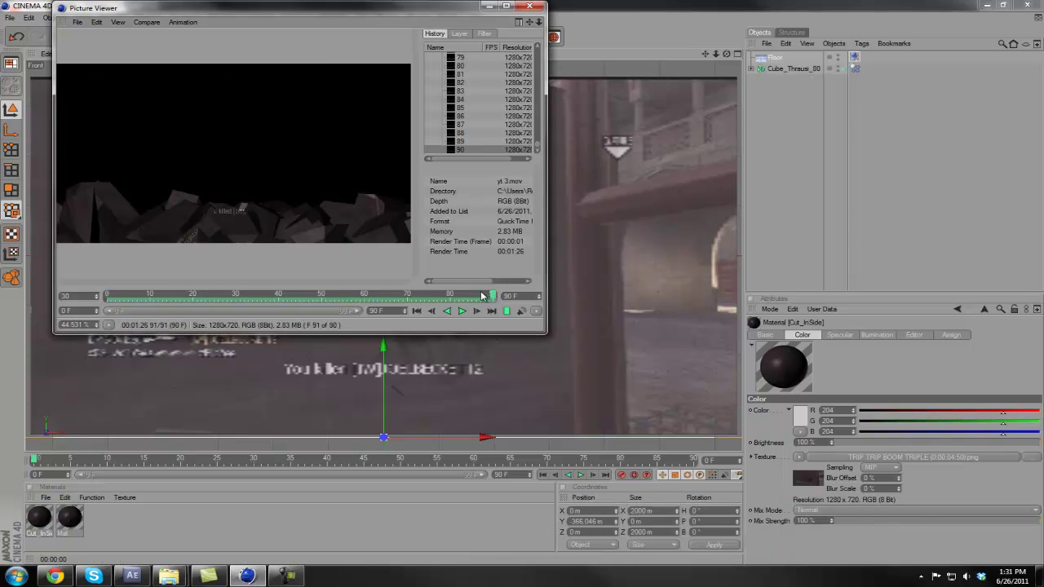
# Step: Switch to After Effects and close the render queue to show the TRIP TRIP BOOM TRIPLE timeline
pyautogui.click(131, 575)
pyautogui.moveTo(172, 569)
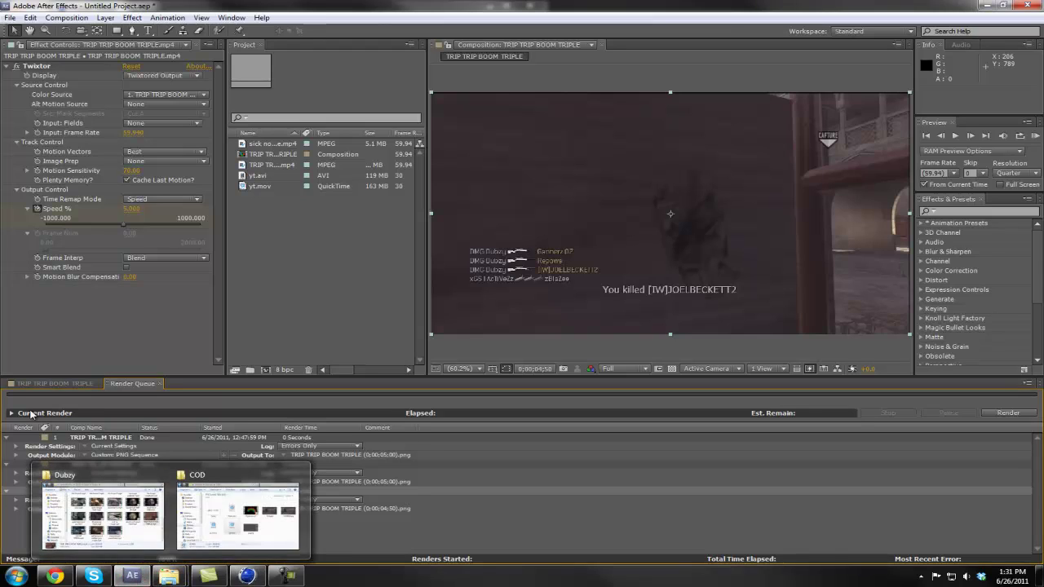
pyautogui.click(162, 383)
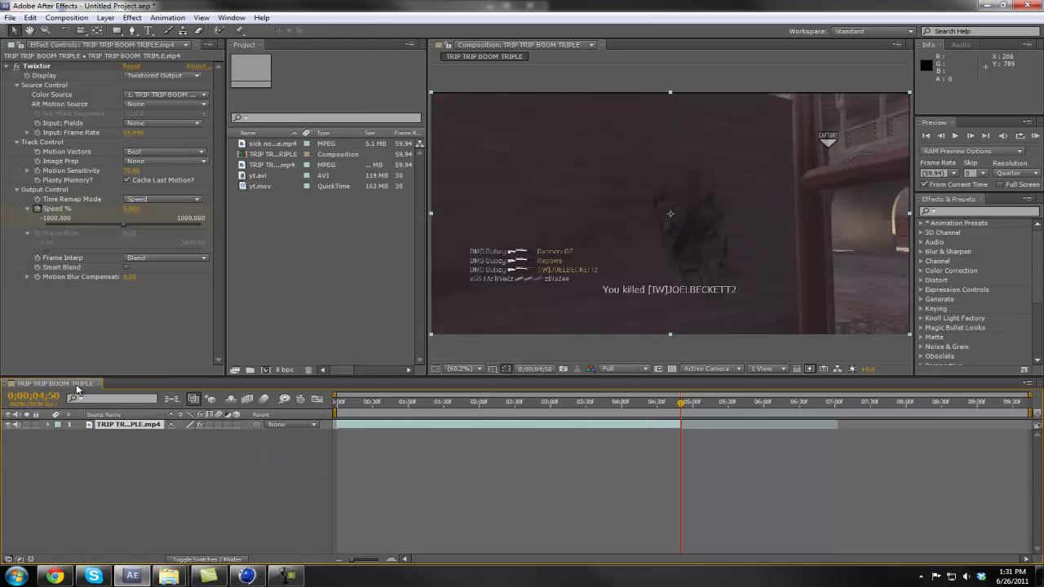
# Step: Import the rendered yt 3.mov from the COD pictures folder into the project and close the folder window
pyautogui.moveTo(170, 575)
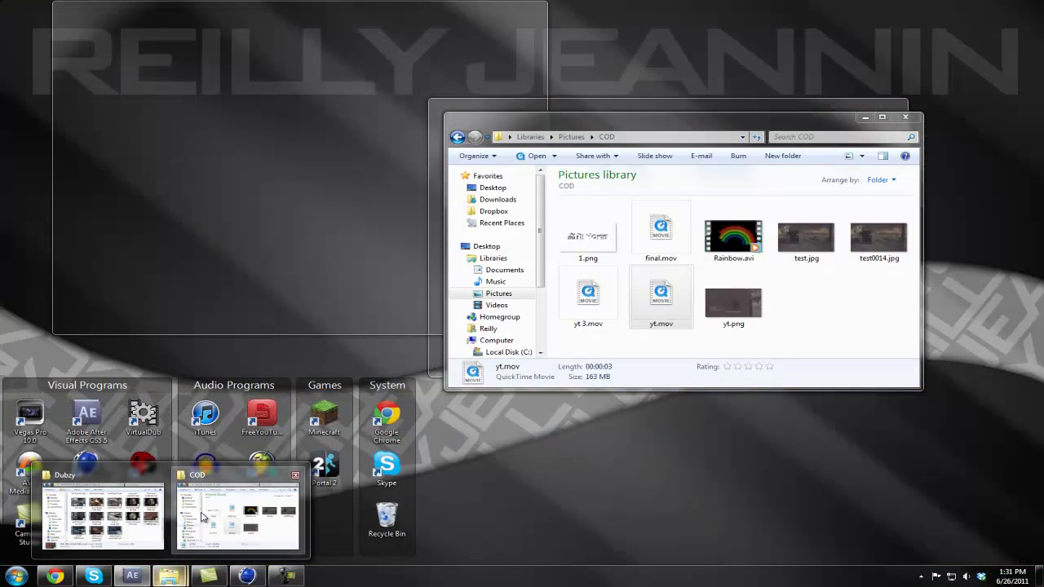
pyautogui.click(203, 516)
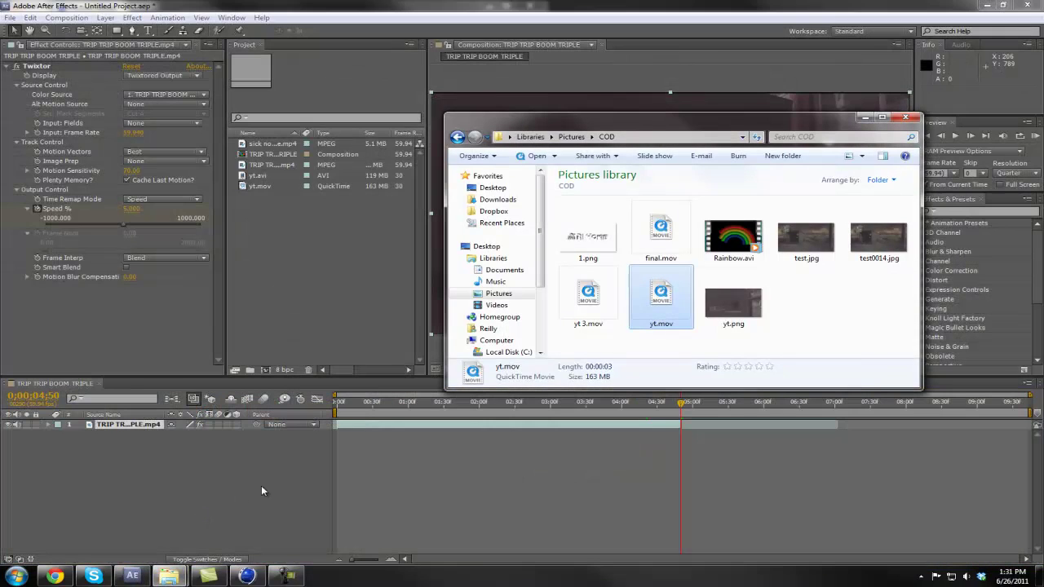
pyautogui.click(600, 295)
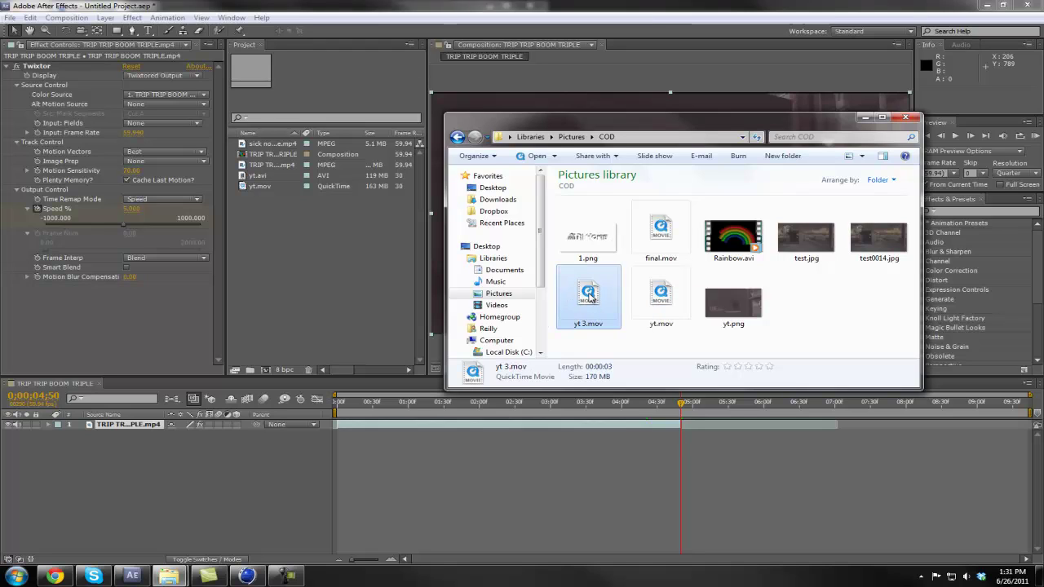
pyautogui.moveTo(589, 296); pyautogui.dragTo(282, 254)
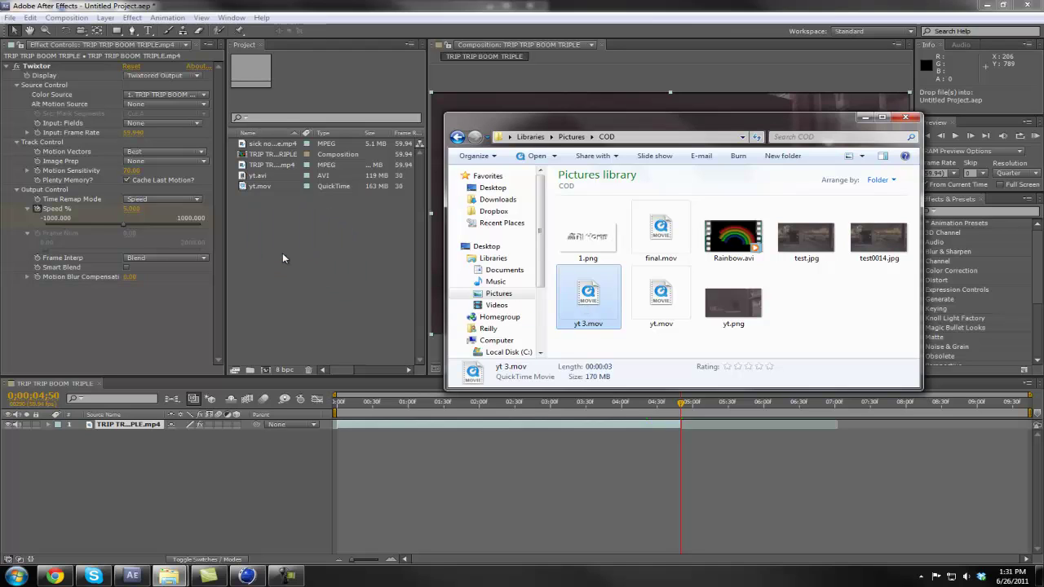
pyautogui.click(905, 118)
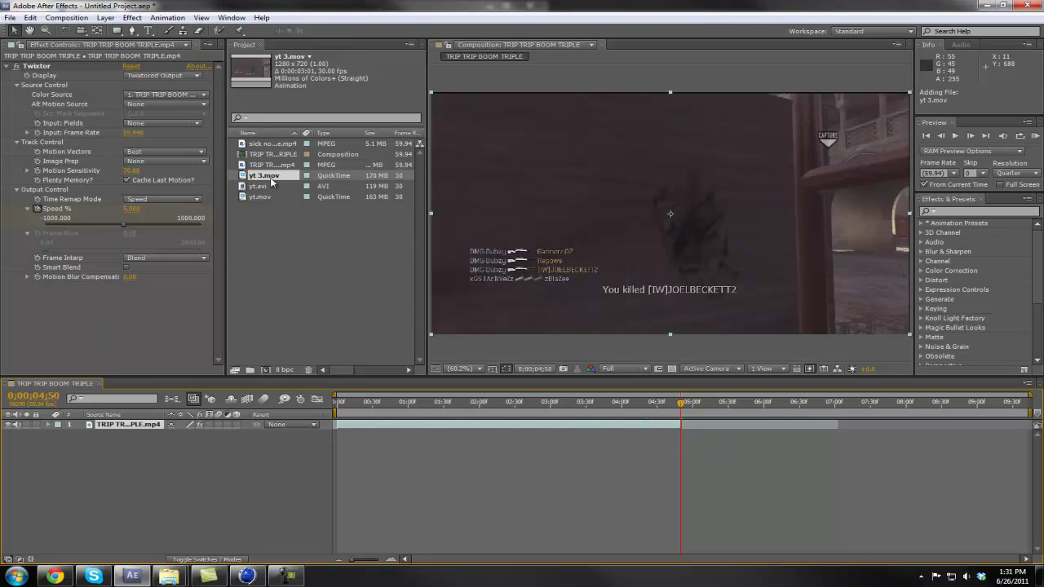
# Step: Add yt 3.mov above the gameplay clip and align its start with the clip's end at 0;00;04;51
pyautogui.moveTo(274, 176)
pyautogui.mouseDown()
pyautogui.moveTo(449, 429)
pyautogui.moveTo(703, 439)
pyautogui.moveTo(725, 422)
pyautogui.moveTo(740, 425)
pyautogui.moveTo(712, 429)
pyautogui.mouseUp()
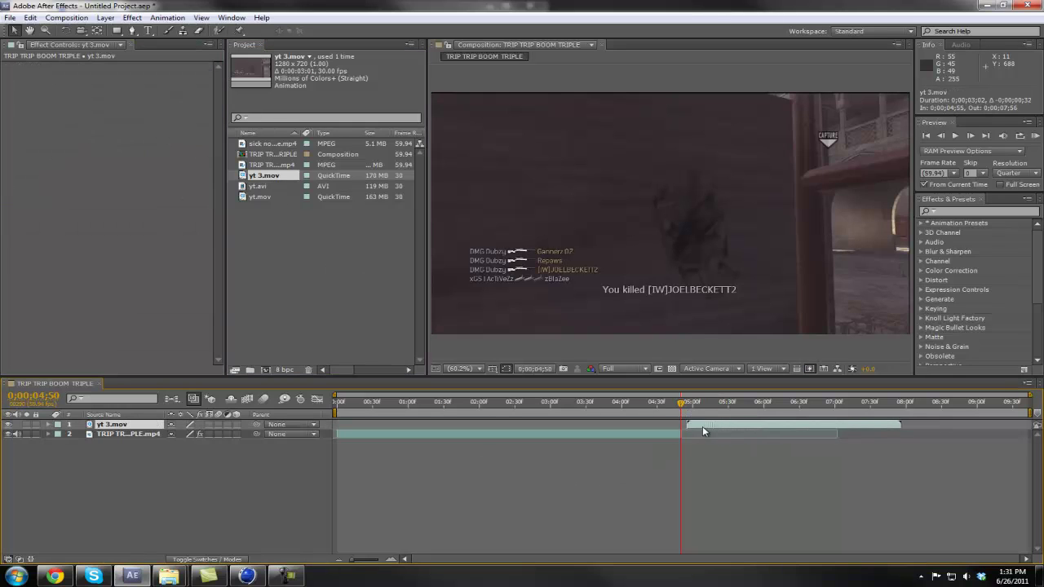
pyautogui.moveTo(353, 559); pyautogui.dragTo(390, 562)
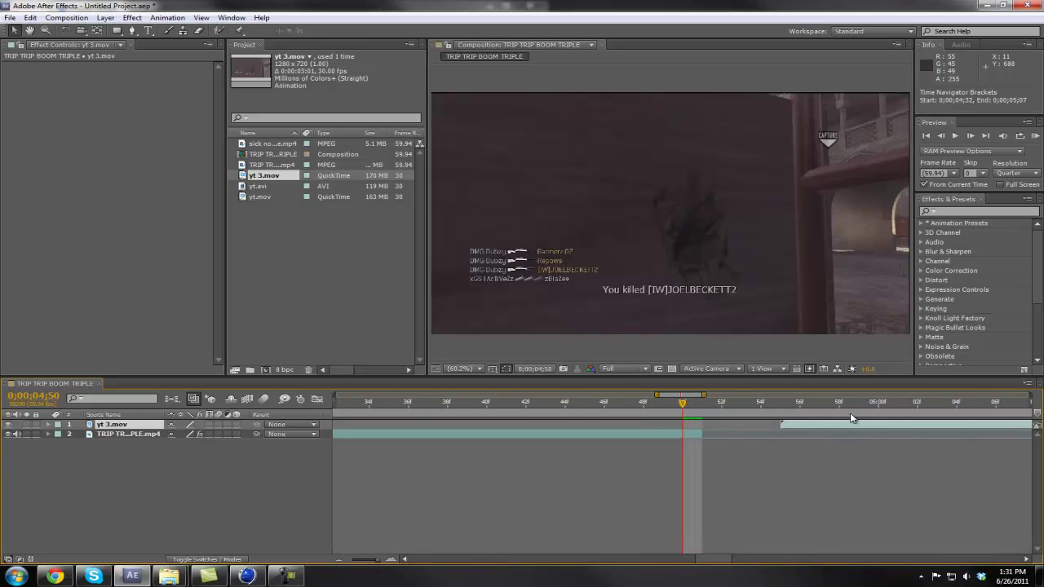
pyautogui.moveTo(822, 424)
pyautogui.mouseDown()
pyautogui.moveTo(697, 414)
pyautogui.moveTo(703, 406)
pyautogui.mouseUp()
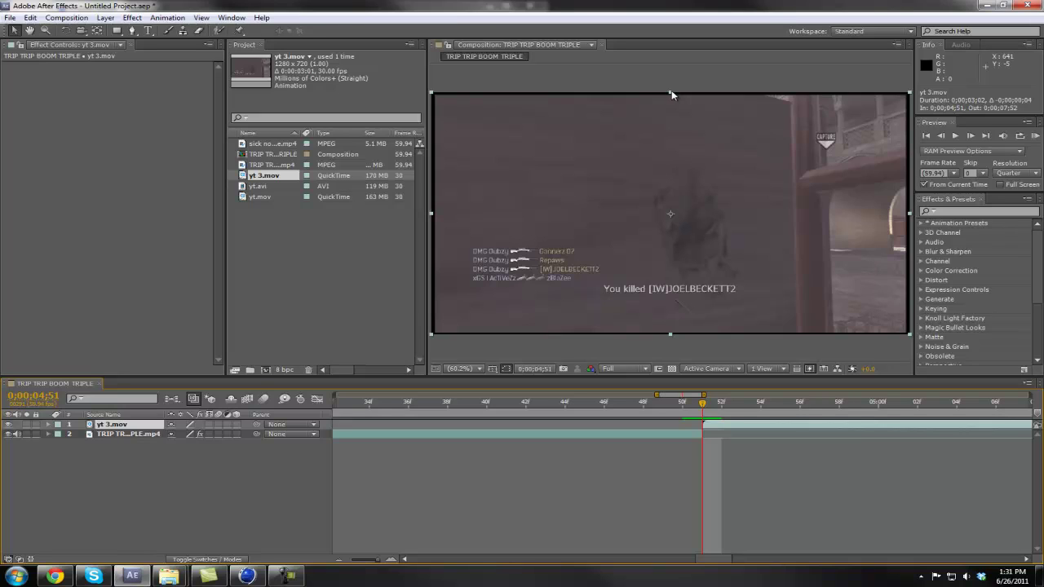
# Step: Scale yt 3.mov to about 102% by 103% to hide its black edges, comparing frames across the cut
pyautogui.moveTo(671, 91); pyautogui.dragTo(669, 86)
pyautogui.moveTo(437, 214); pyautogui.dragTo(430, 217)
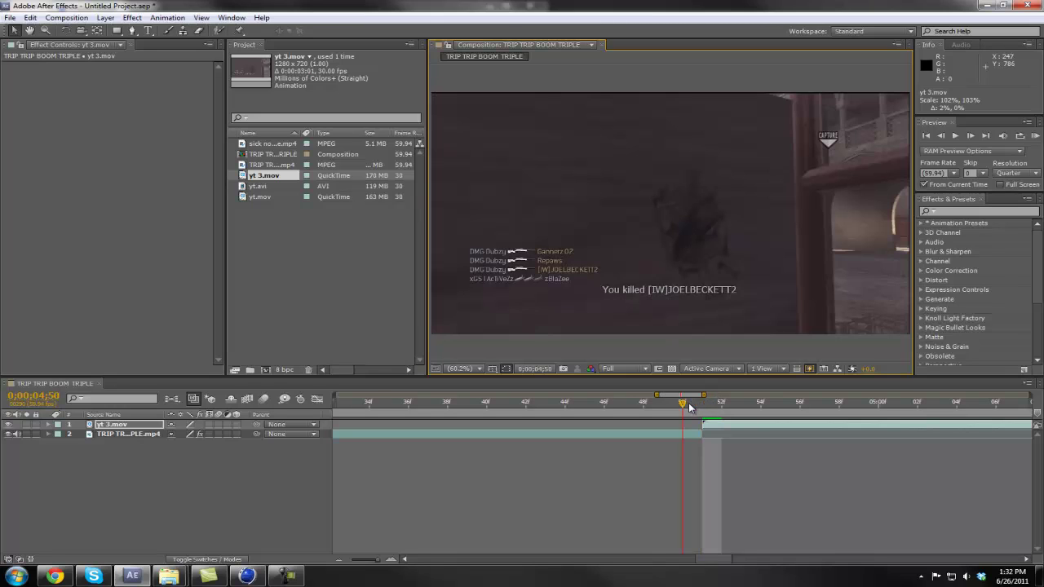
pyautogui.click(693, 402)
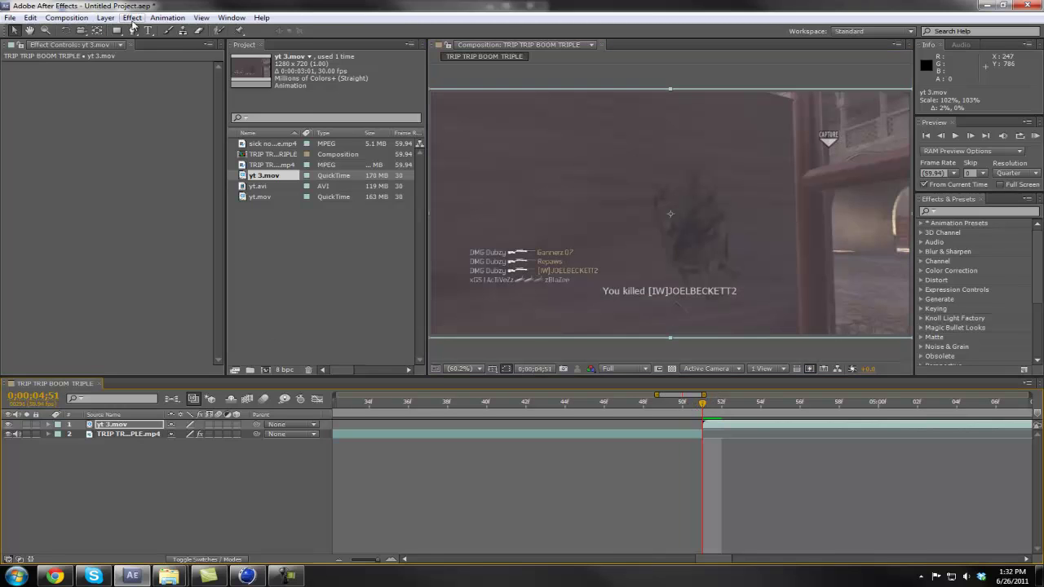
# Step: Apply Brightness & Contrast to yt 3.mov with brightness -14 and contrast 15, checking the match across the cut
pyautogui.click(132, 17)
pyautogui.moveTo(217, 122)
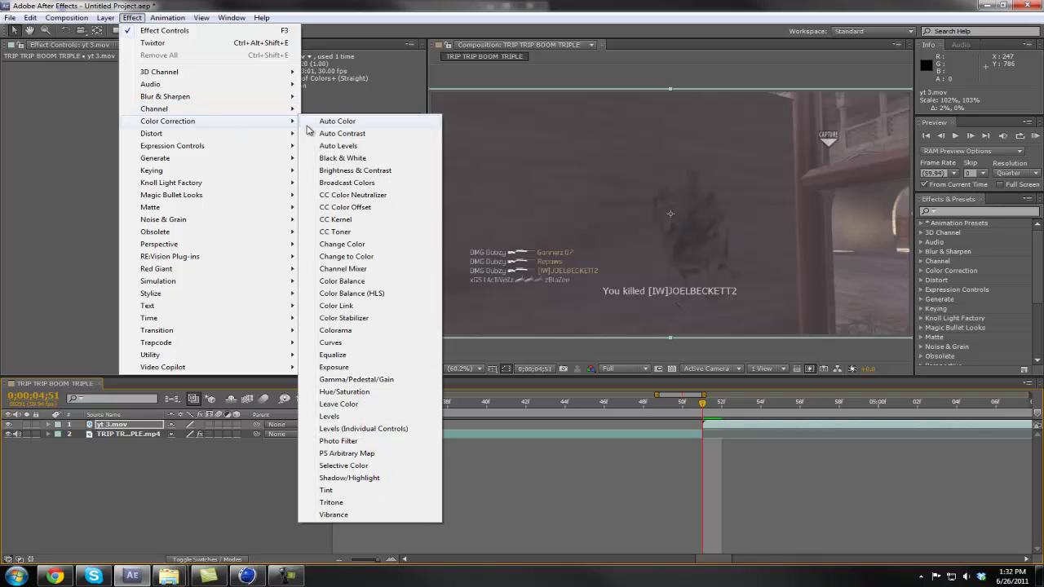
pyautogui.click(355, 170)
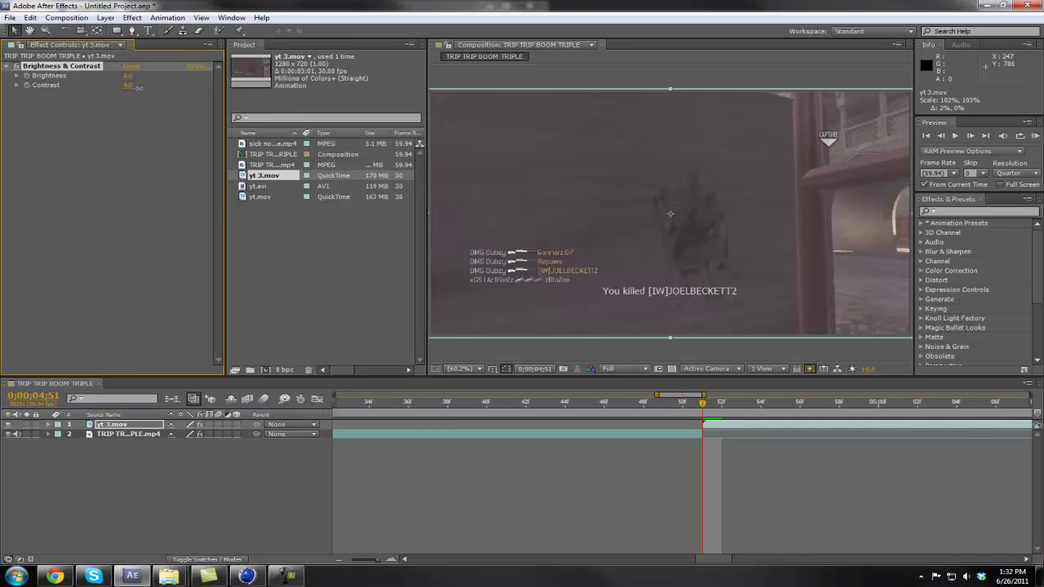
pyautogui.moveTo(141, 87); pyautogui.dragTo(123, 77)
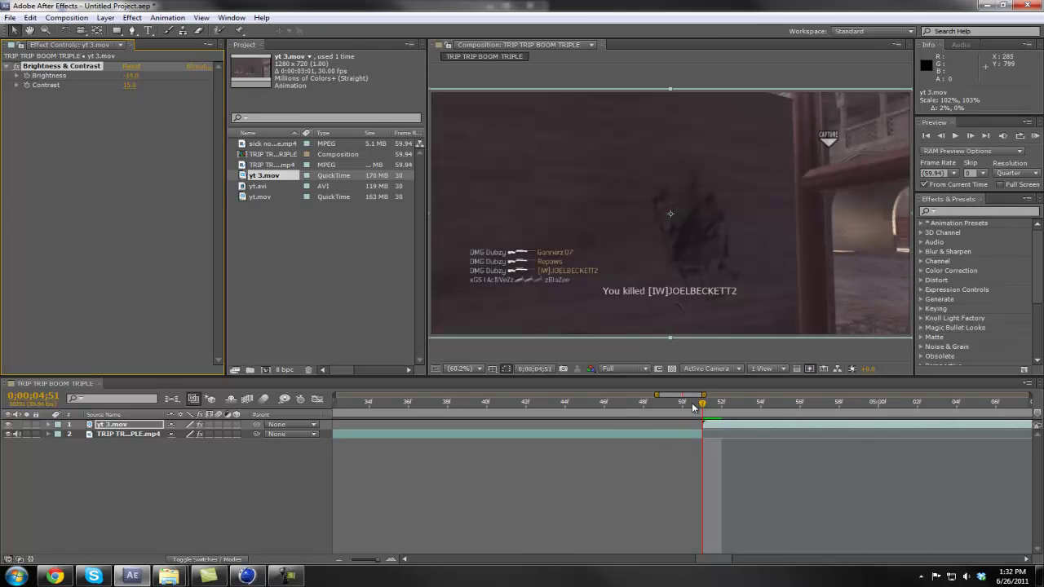
pyautogui.moveTo(693, 405); pyautogui.dragTo(703, 405)
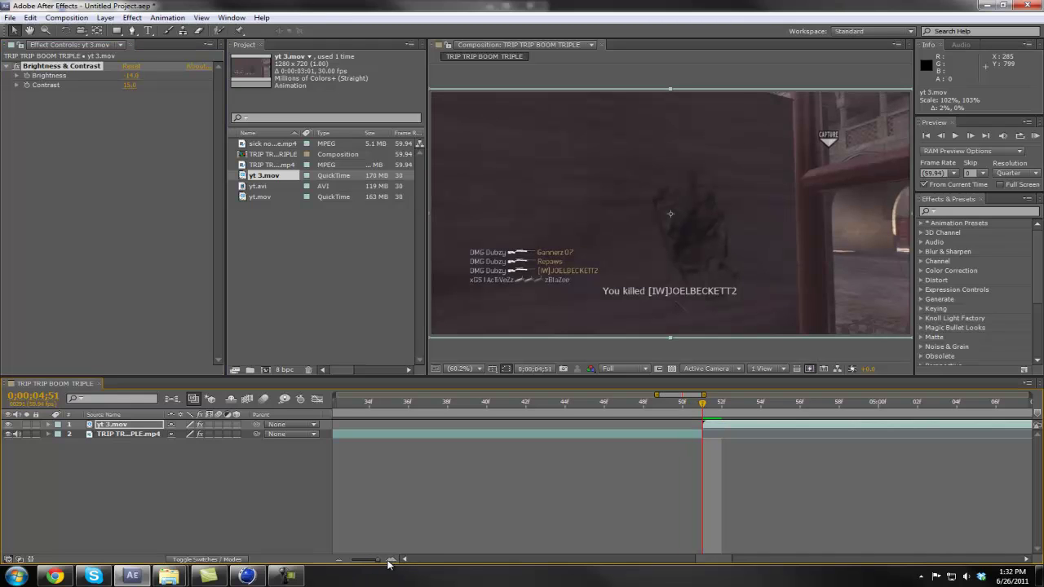
# Step: Place sick no scope.mp4 beneath the other layers, starting at 0;00;04;51, and preview the transition up to 0;00;07;33
pyautogui.moveTo(378, 564); pyautogui.dragTo(372, 562)
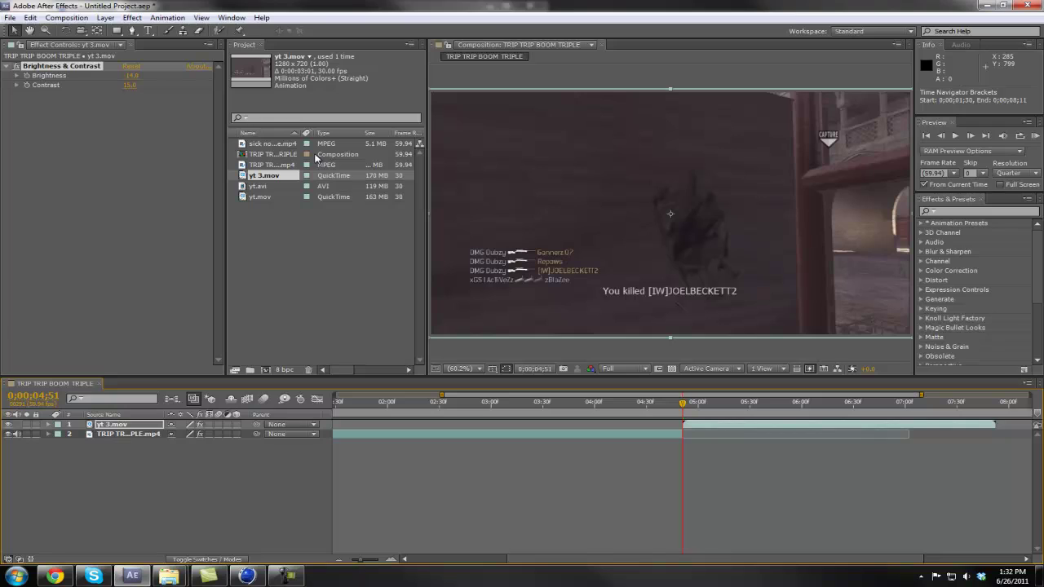
pyautogui.moveTo(276, 143); pyautogui.dragTo(745, 447)
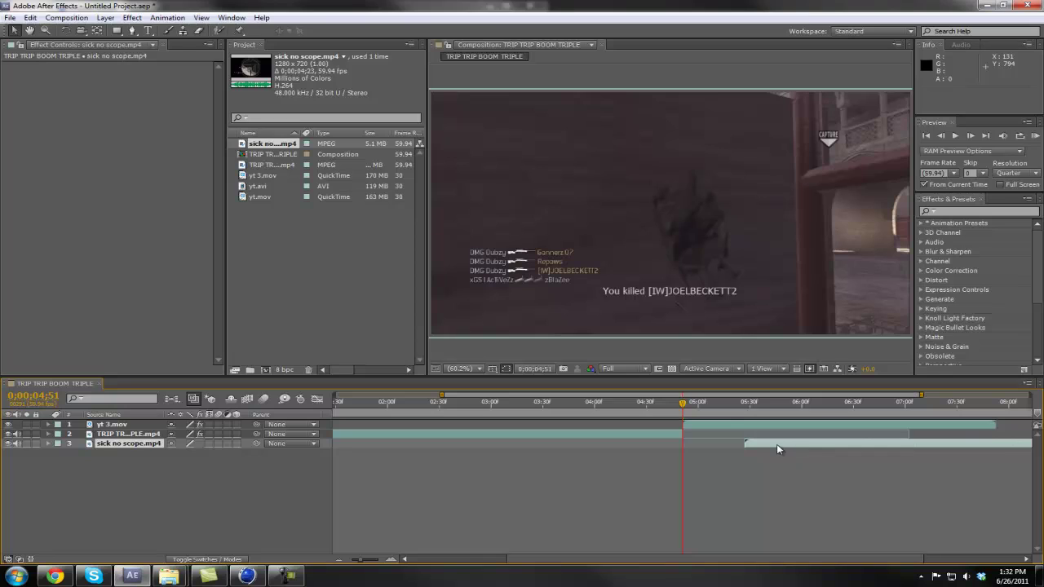
pyautogui.moveTo(762, 442); pyautogui.dragTo(700, 450)
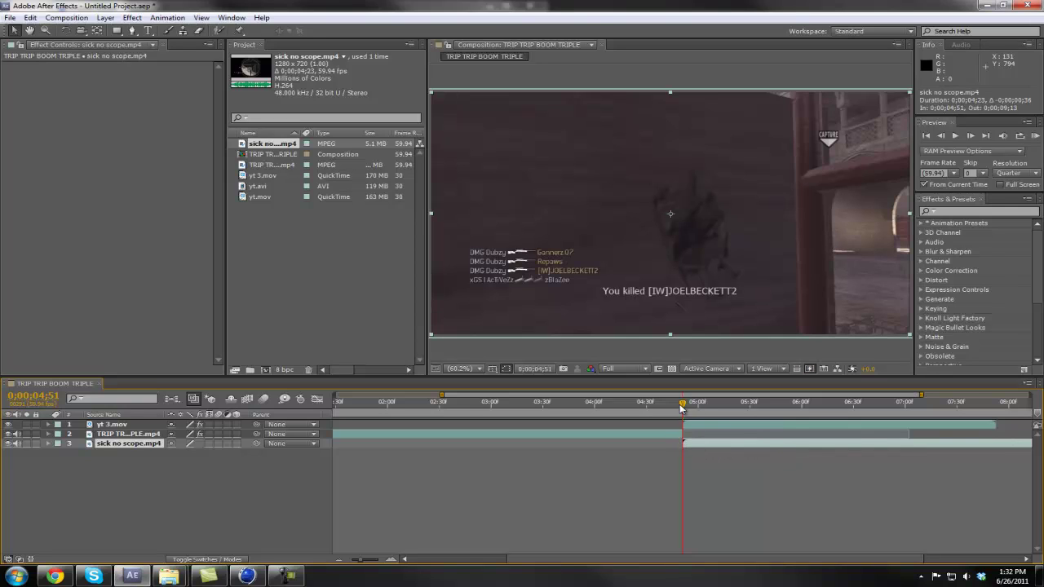
pyautogui.moveTo(683, 405); pyautogui.dragTo(964, 416)
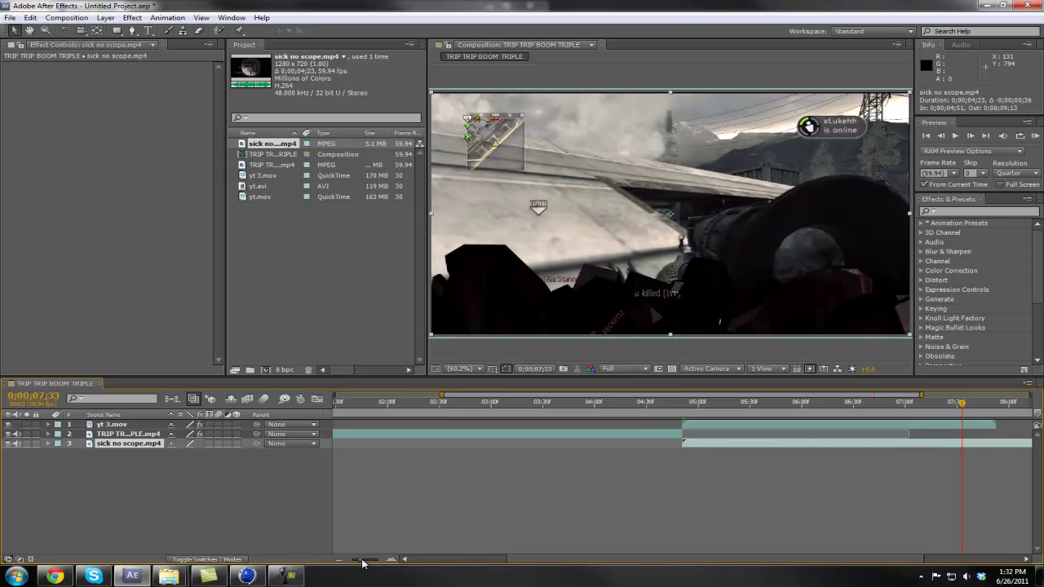
# Step: Keyframe the opacity of yt 3.mov at 0% at the end of its clip, 0;00;07;52
pyautogui.moveTo(363, 562); pyautogui.dragTo(350, 562)
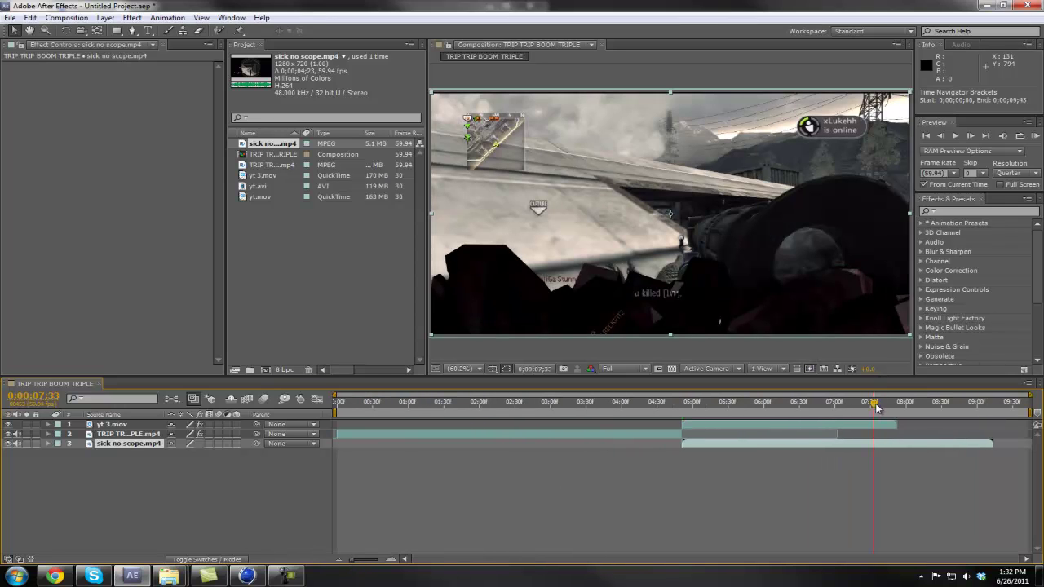
pyautogui.moveTo(874, 403)
pyautogui.mouseDown()
pyautogui.moveTo(919, 407)
pyautogui.moveTo(894, 408)
pyautogui.mouseUp()
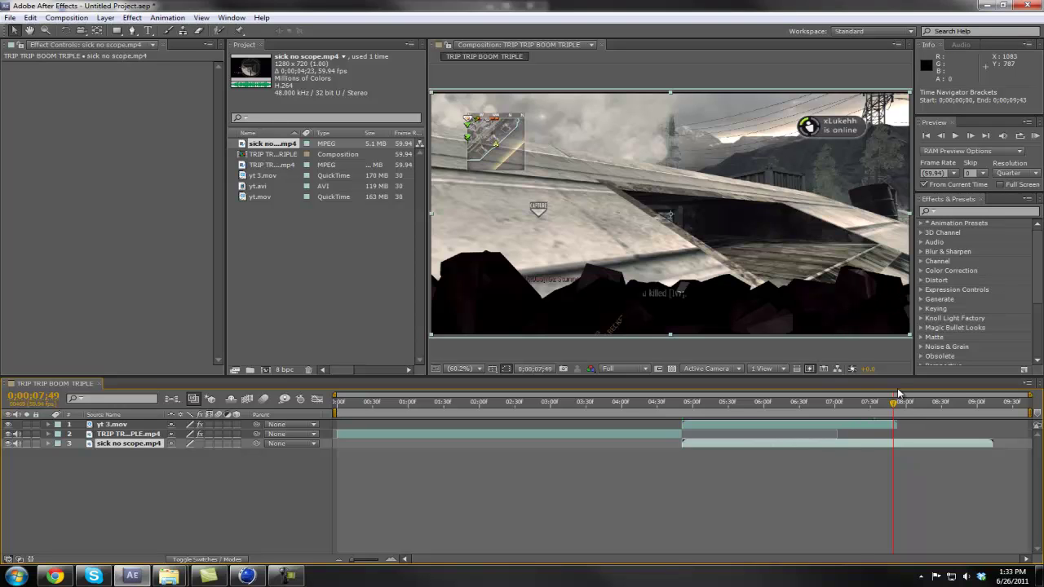
pyautogui.moveTo(895, 408); pyautogui.dragTo(892, 408)
pyautogui.click(115, 425)
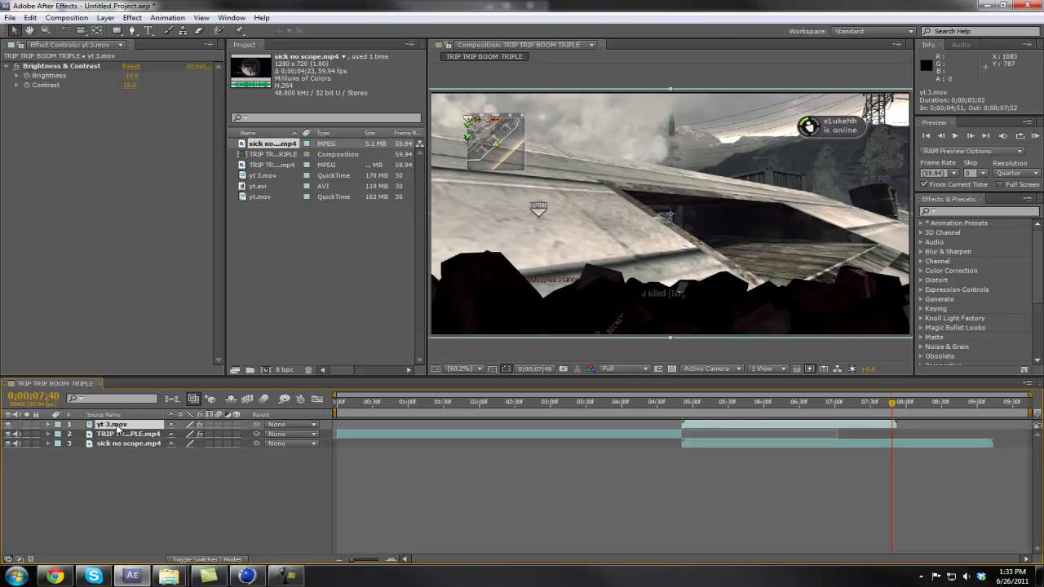
pyautogui.press('t')
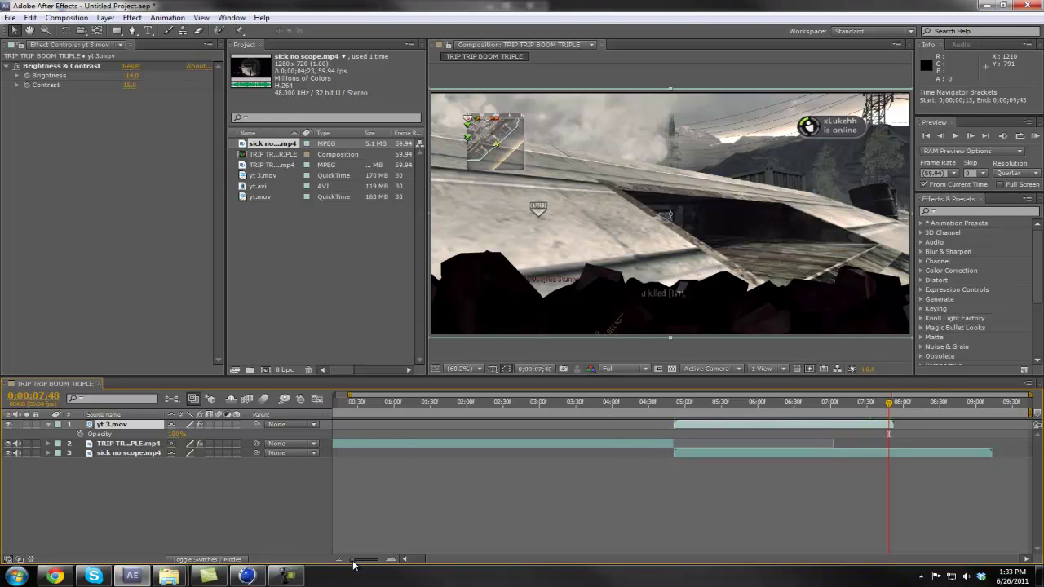
pyautogui.moveTo(355, 561); pyautogui.dragTo(362, 562)
pyautogui.moveTo(817, 410); pyautogui.dragTo(822, 410)
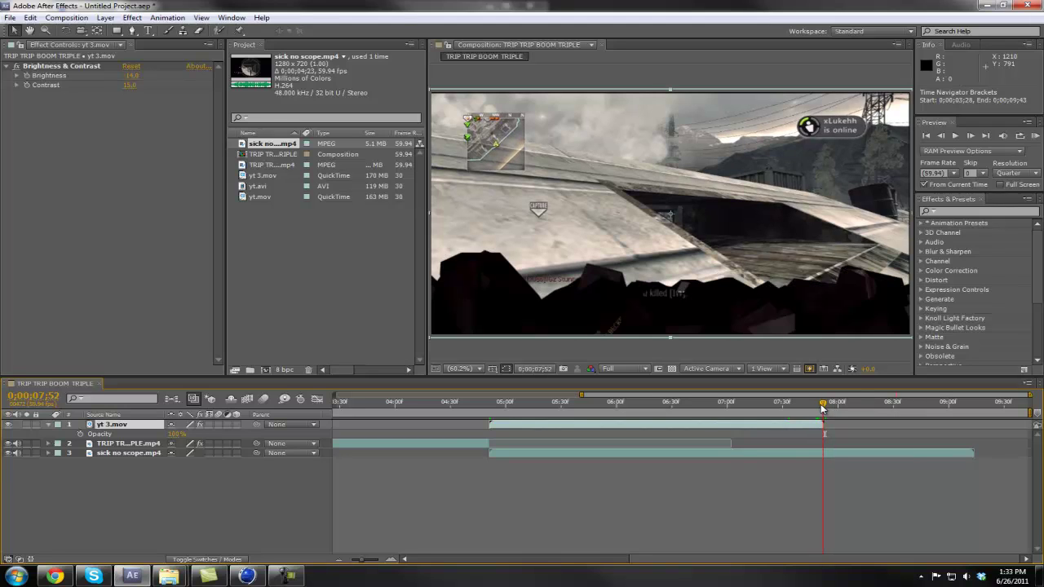
pyautogui.click(80, 433)
pyautogui.click(175, 434)
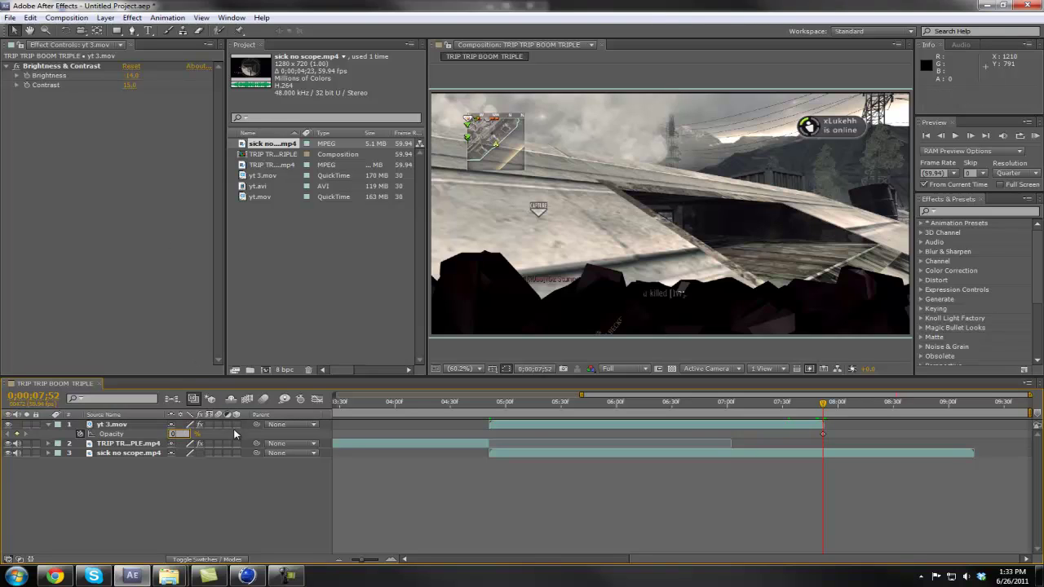
pyautogui.press('Return')
# Step: Add a 100% opacity keyframe to yt 3.mov at 0;00;06;57 so the rubble fades out
pyautogui.moveTo(824, 403); pyautogui.dragTo(722, 408)
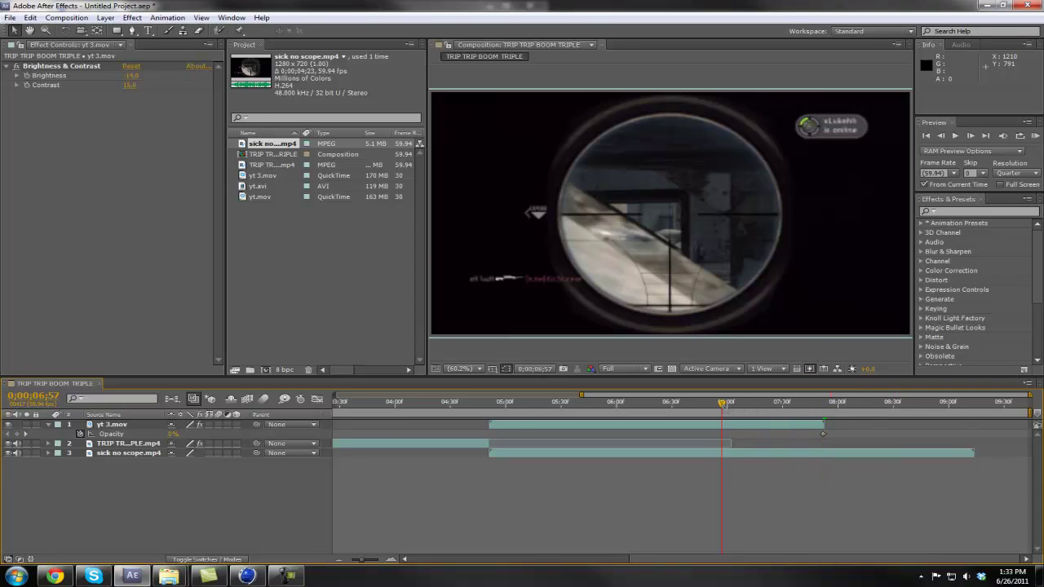
pyautogui.click(171, 435)
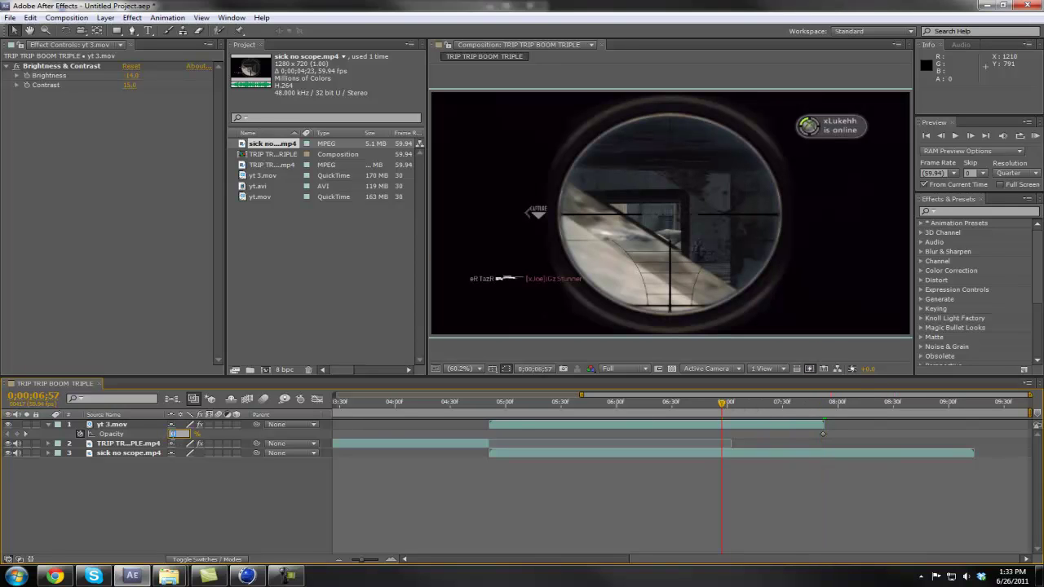
pyautogui.write('100')
pyautogui.press('Return')
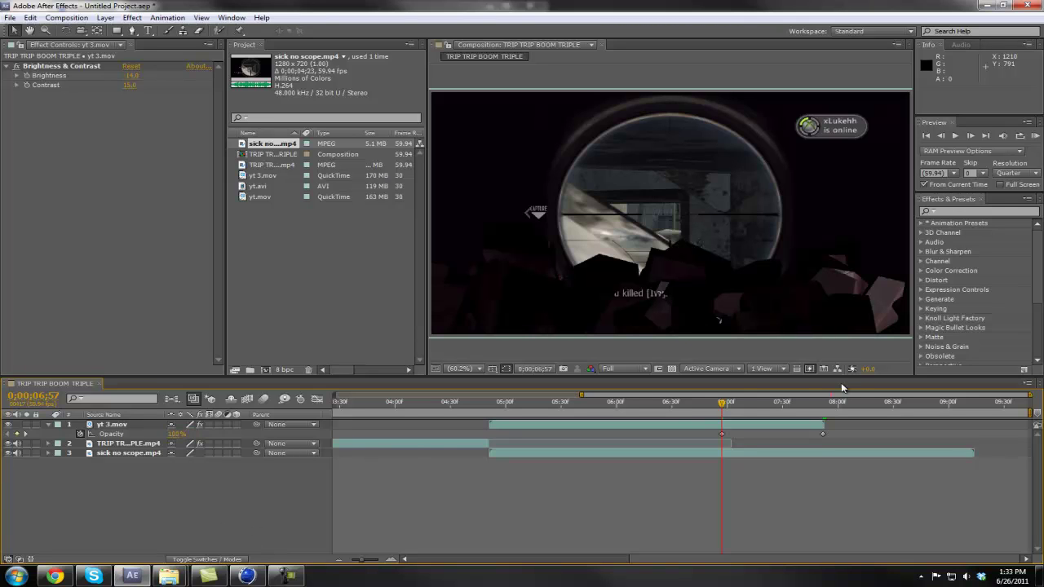
# Step: Preview the whole transition, from the gameplay before the cut through the fade-out of yt 3.mov
pyautogui.moveTo(721, 403); pyautogui.dragTo(893, 416)
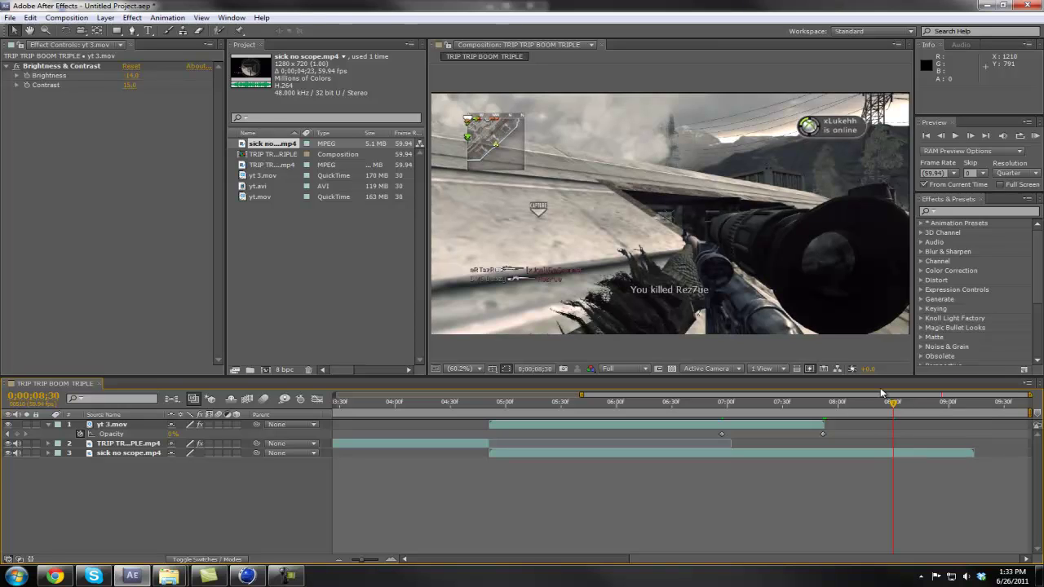
pyautogui.moveTo(894, 406); pyautogui.dragTo(464, 400)
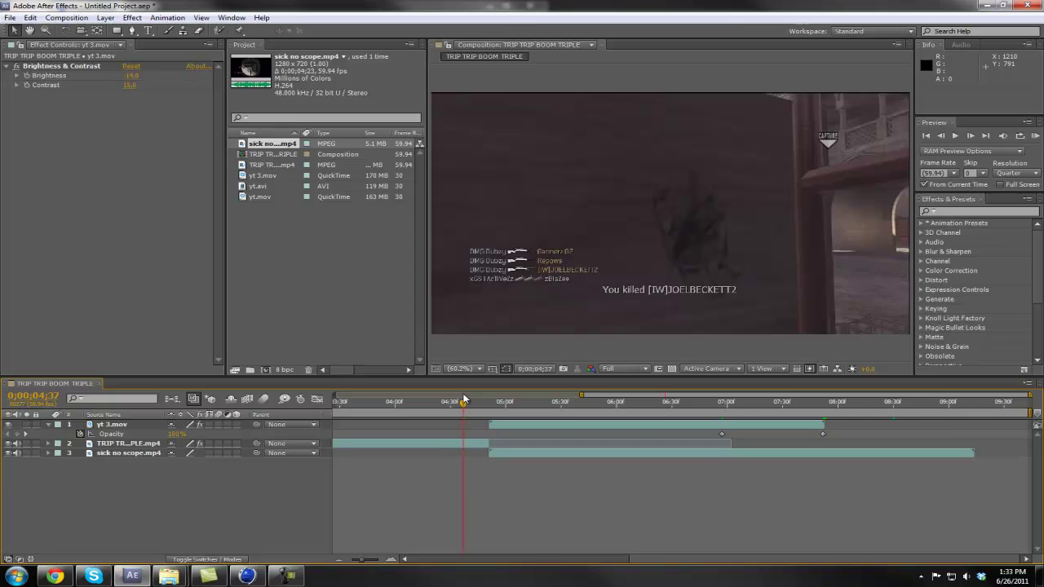
pyautogui.moveTo(462, 407); pyautogui.dragTo(384, 409)
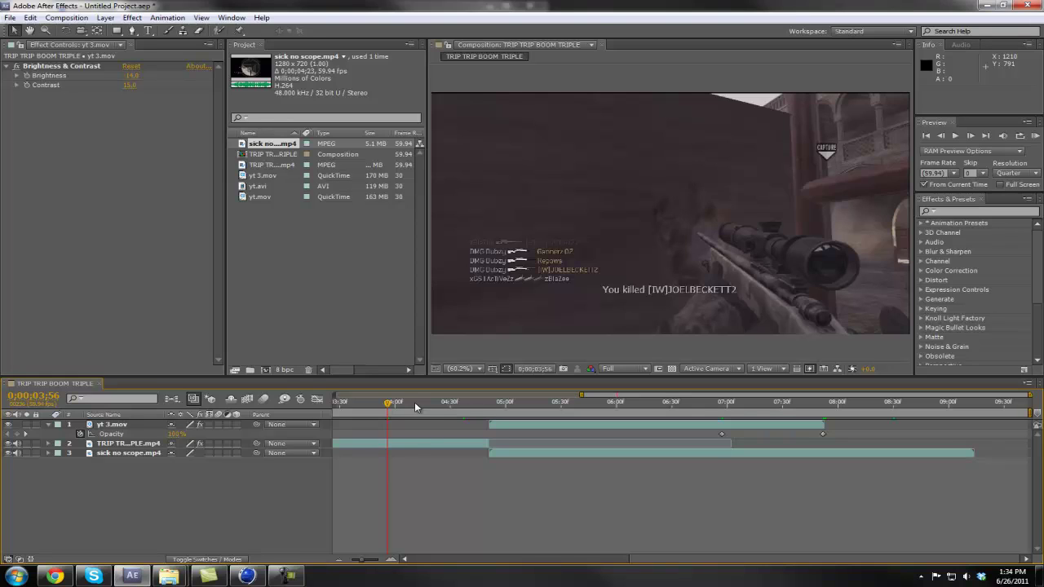
pyautogui.click(395, 403)
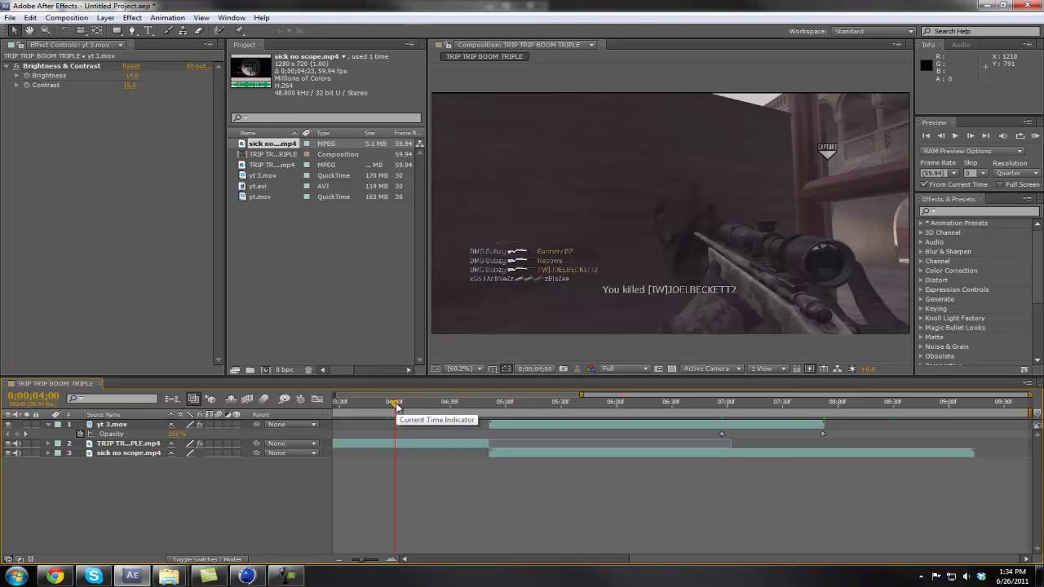
pyautogui.moveTo(396, 405); pyautogui.dragTo(792, 404)
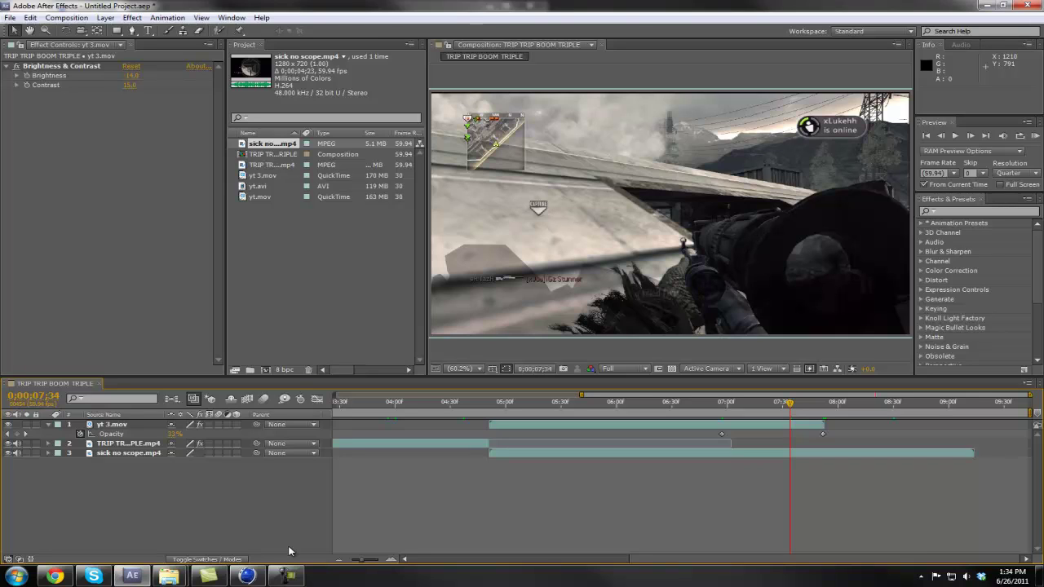
pyautogui.click(285, 575)
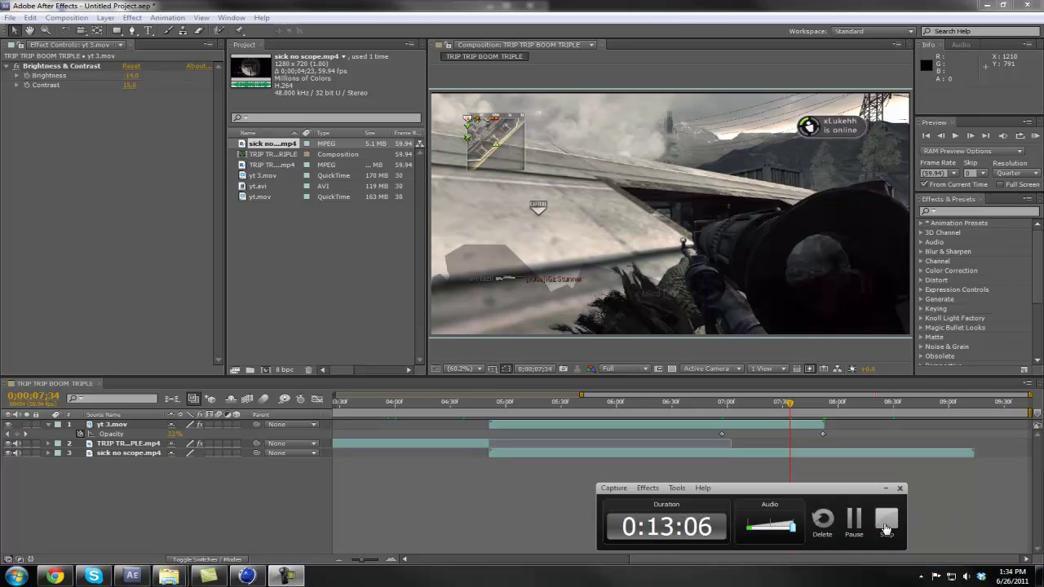